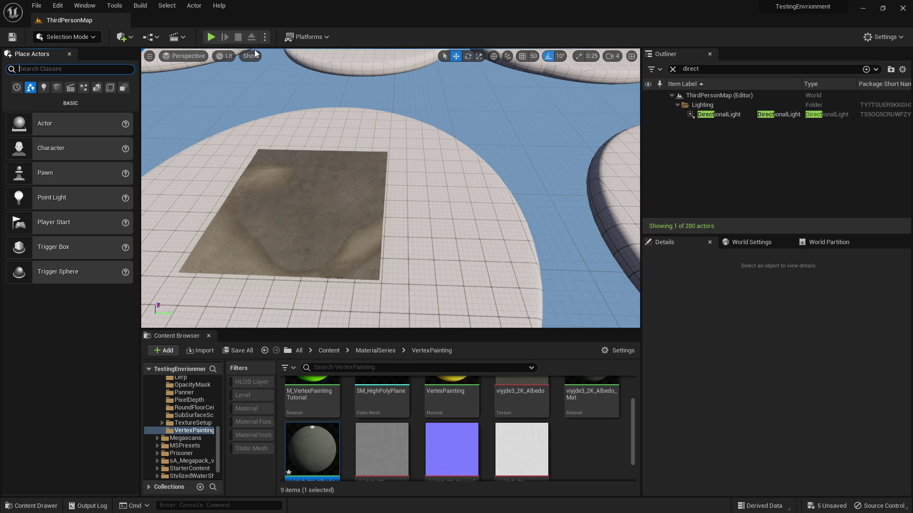
Step: Select the concrete plane in the level and activate the Paint tool in Mesh Paint mode
right_click_drag(344, 176, 339, 176)
left_click(339, 178)
left_click(70, 38)
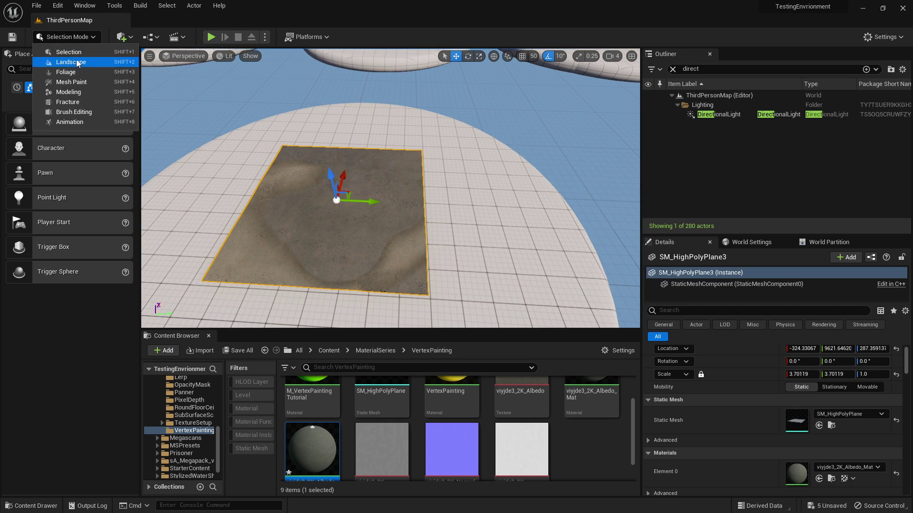
left_click(72, 82)
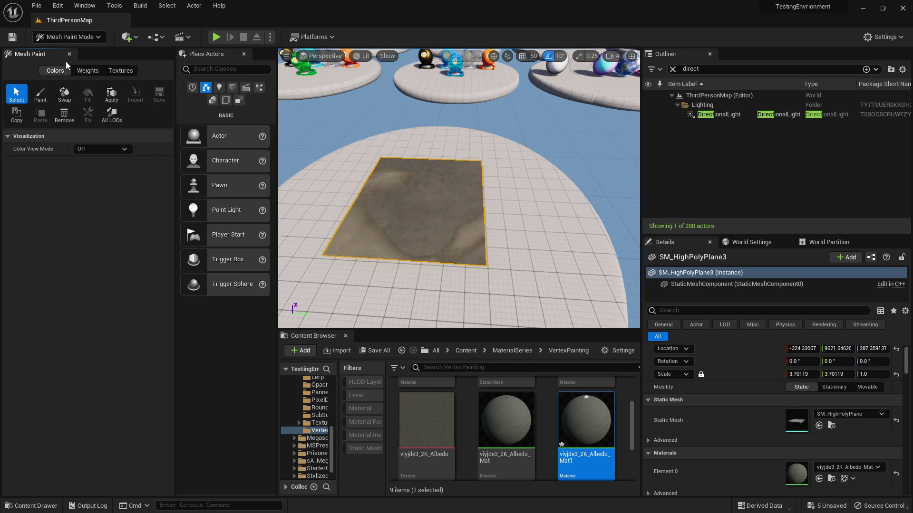
left_click(47, 95)
Step: Paint black vertex color in the red channel across several areas of the concrete plane
mouse_move(382, 190)
right_mouse_down()
mouse_move(401, 198)
mouse_move(552, 179)
mouse_move(454, 159)
mouse_move(404, 177)
right_mouse_up()
mouse_move(520, 206)
right_mouse_down()
mouse_move(516, 238)
mouse_move(499, 247)
right_mouse_up()
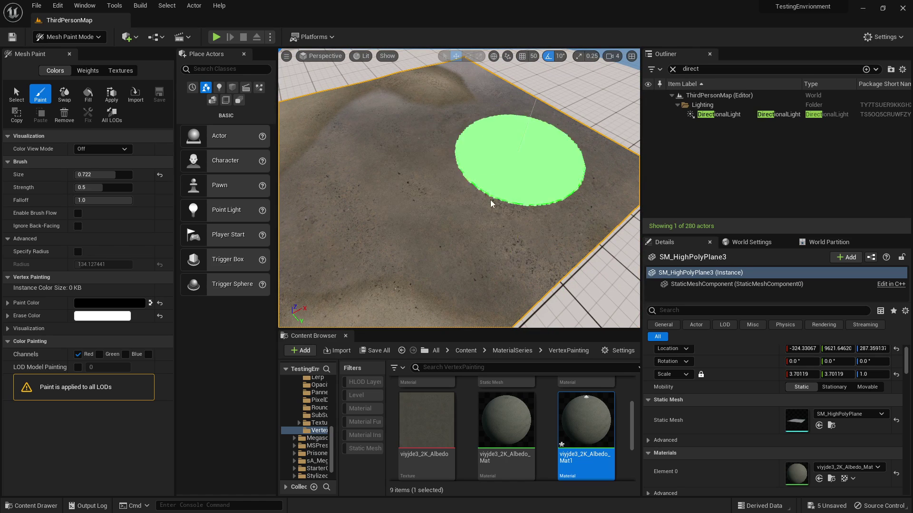
left_click(490, 200)
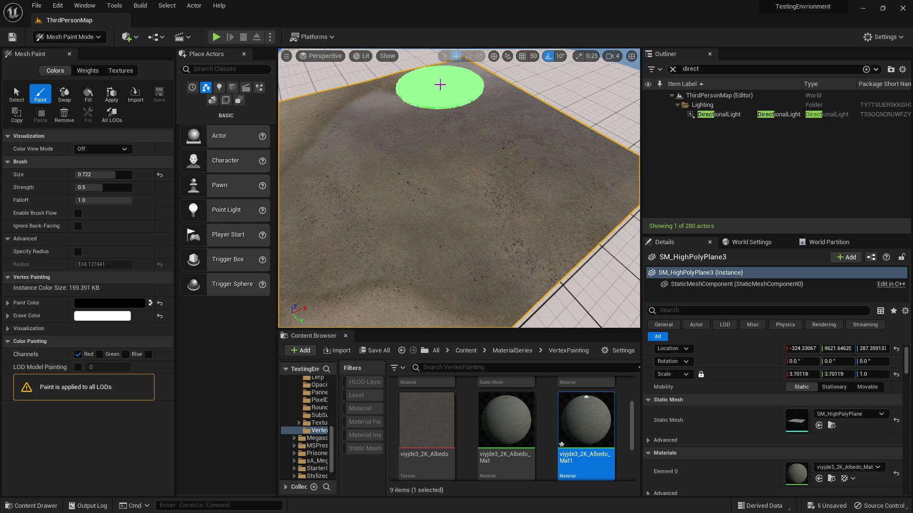
mouse_move(399, 138)
right_mouse_down()
mouse_move(388, 188)
mouse_move(361, 172)
mouse_move(454, 149)
mouse_move(449, 190)
right_mouse_up()
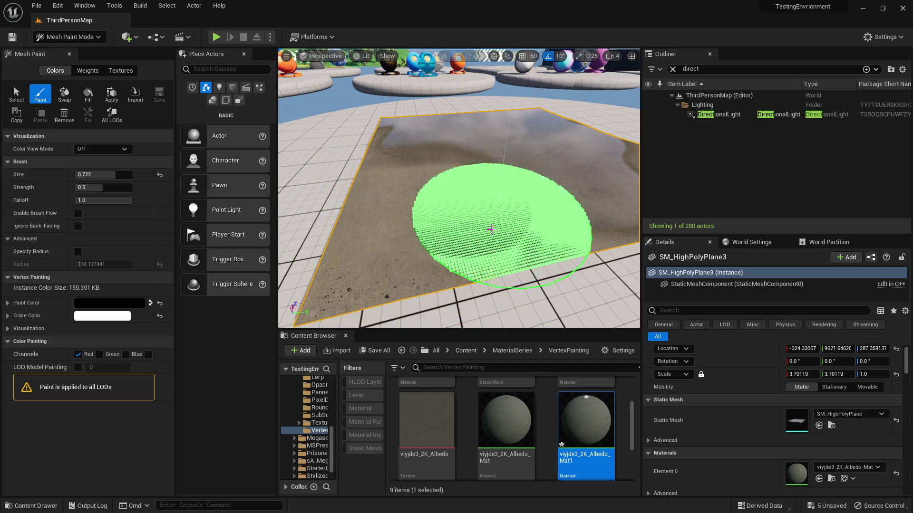
mouse_move(491, 230)
left_mouse_down()
mouse_move(436, 206)
mouse_move(428, 114)
mouse_move(399, 133)
left_mouse_up()
mouse_move(418, 205)
right_mouse_down()
mouse_move(404, 185)
mouse_move(371, 209)
right_mouse_up()
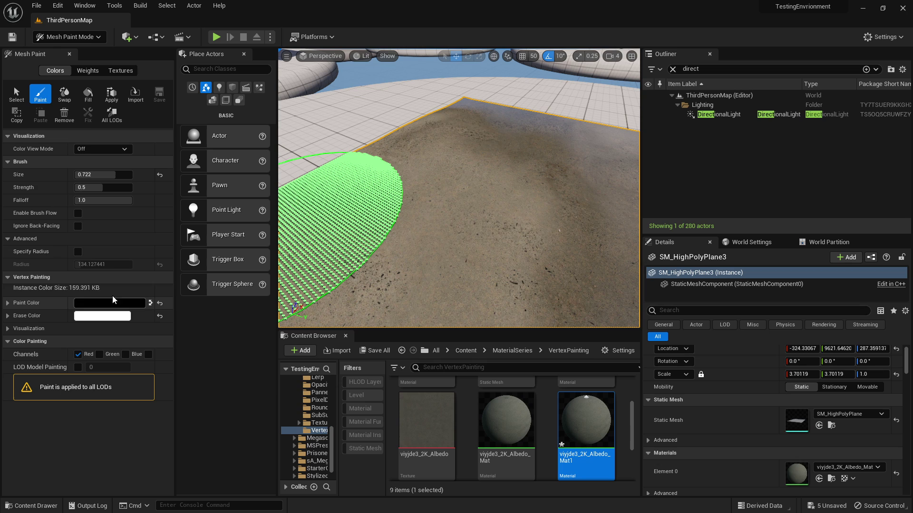
Step: Set the brush strength to 0.068 and paint softer wet patches on the plane
left_click_drag(110, 189, 94, 189)
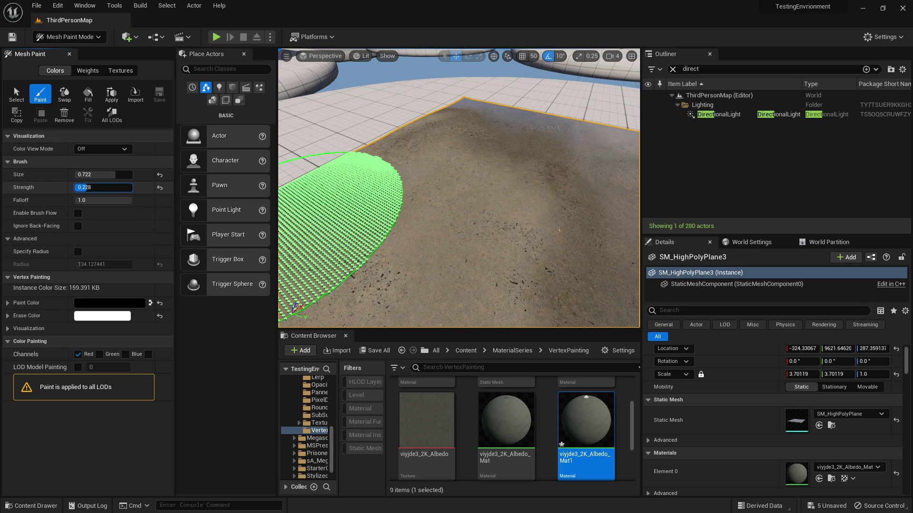
key("Return")
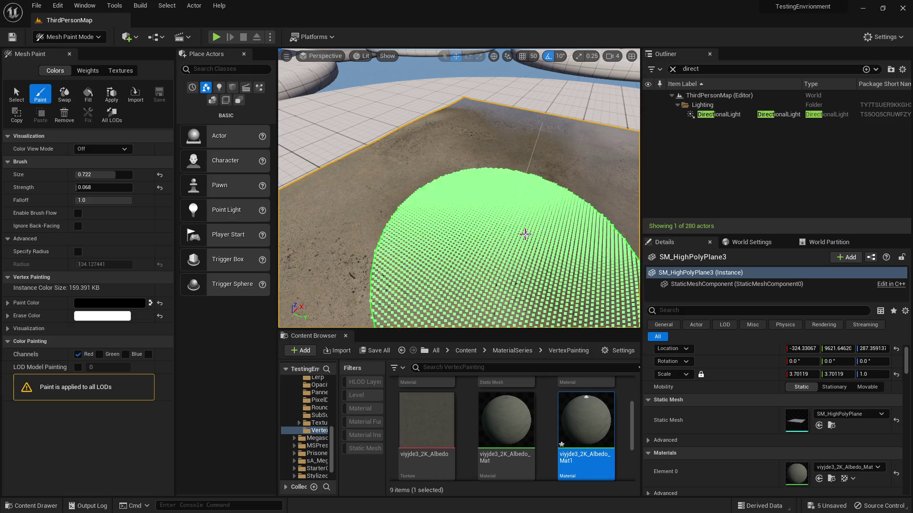
mouse_move(500, 205)
right_mouse_down()
mouse_move(484, 171)
mouse_move(314, 168)
right_mouse_up()
right_click_drag(500, 180, 494, 206)
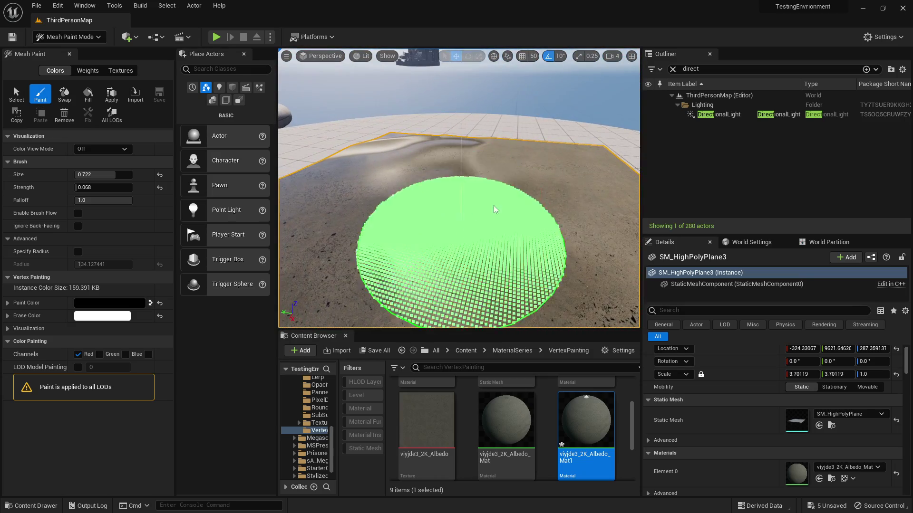
mouse_move(505, 174)
right_mouse_down()
mouse_move(551, 176)
mouse_move(584, 191)
mouse_move(575, 135)
mouse_move(549, 147)
right_mouse_up()
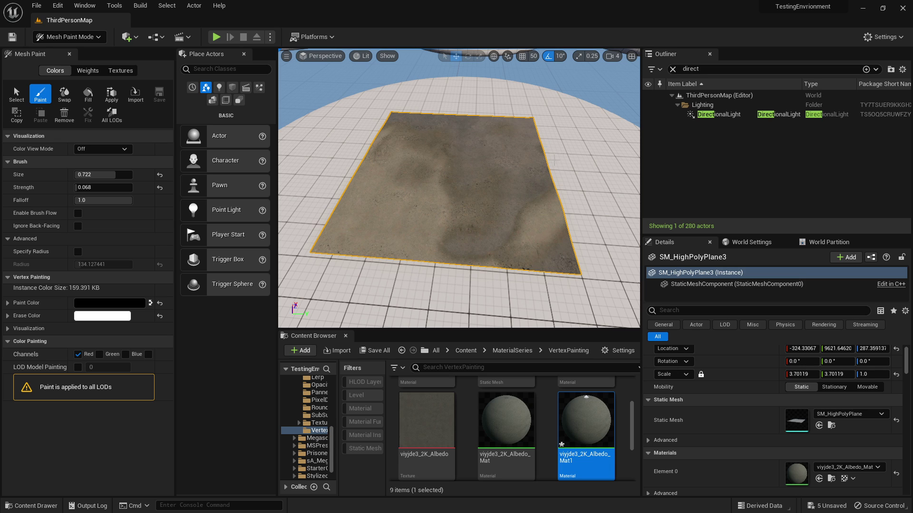
Step: Create a material from the viyjde3_2K_Albedo texture and name it ConcretePuddle
left_click(429, 398)
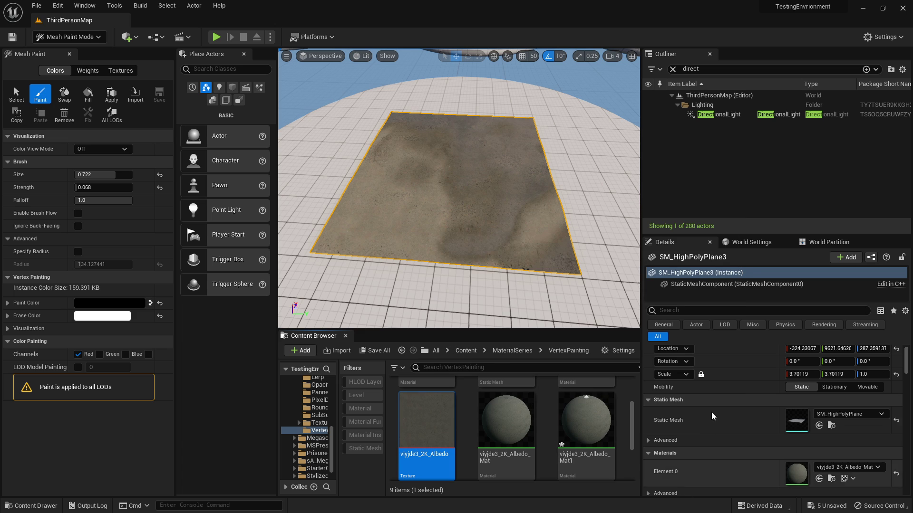
right_click(446, 428)
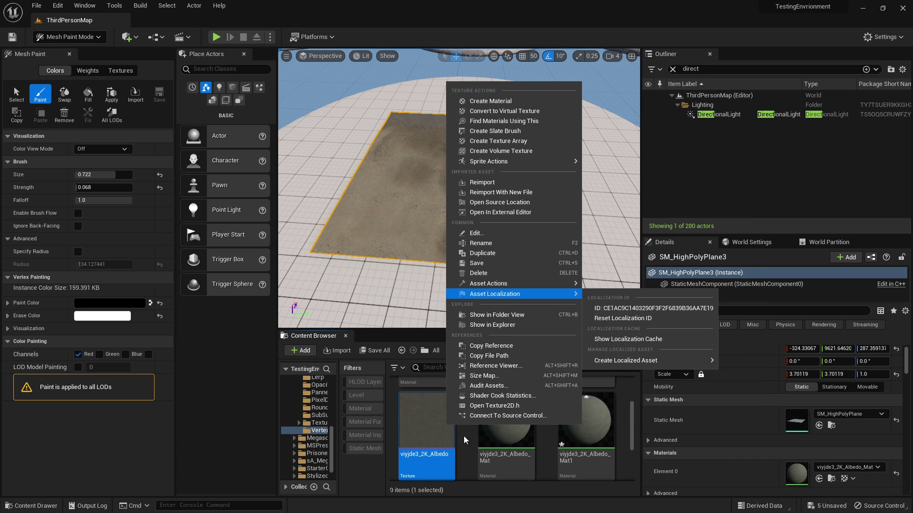
left_click(431, 415)
right_click(433, 420)
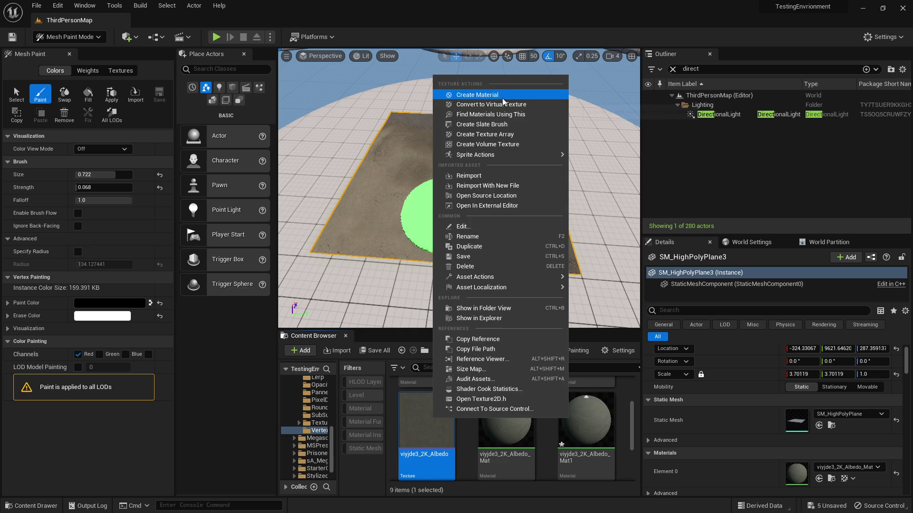
left_click(485, 94)
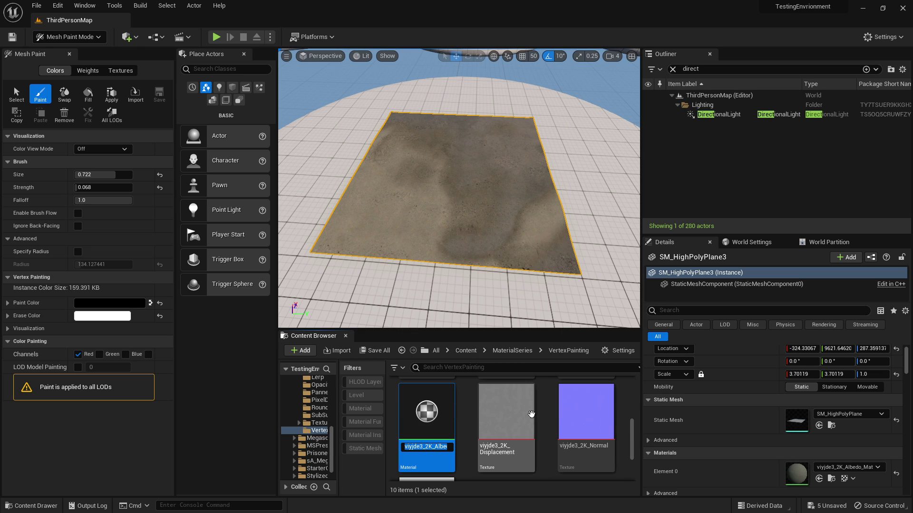
type("ConcretePuddle")
key("Return")
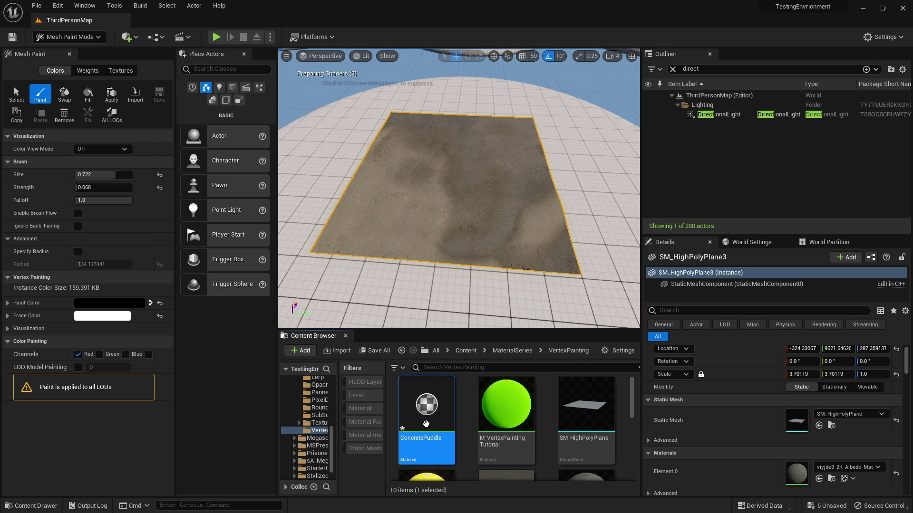
Step: Open the ConcretePuddle material, shift its Texture Sample node, and close the viyjde3_2K_Albedo_Mat editor
double_click(427, 404)
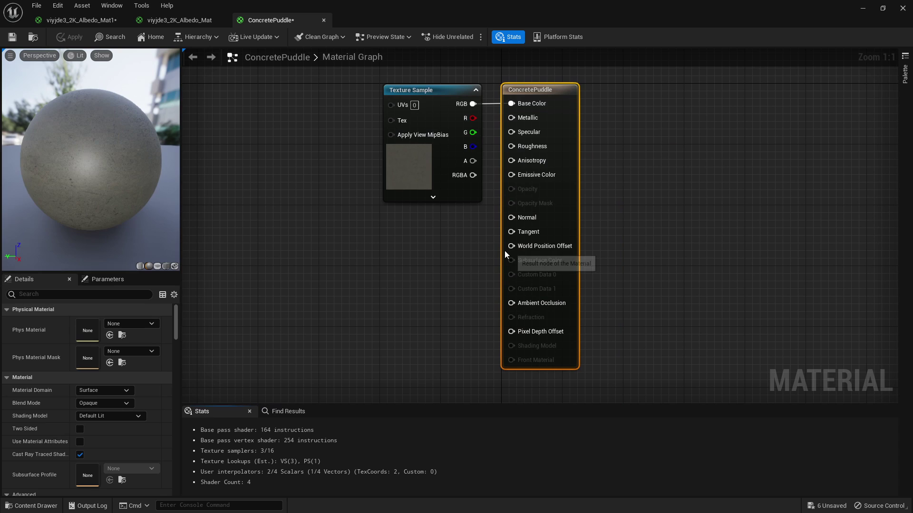
left_click(357, 172)
left_click_drag(358, 171, 373, 179)
right_click_drag(340, 189, 419, 210)
left_click(196, 21)
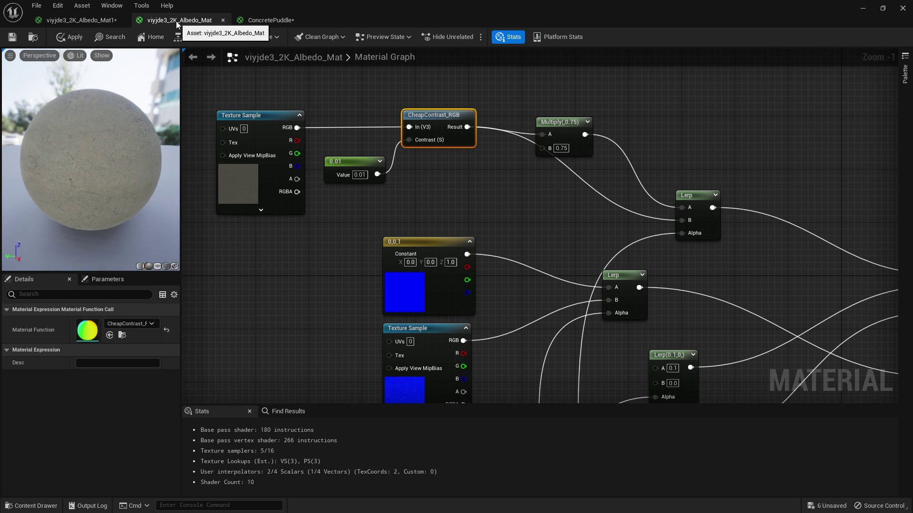
left_click(222, 20)
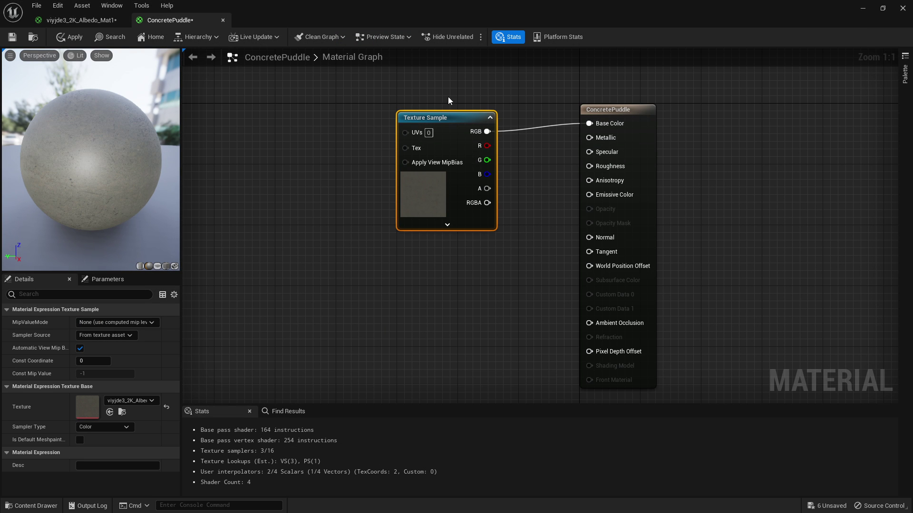
Step: Move the Texture Sample farther from the result node and add a Vertex Color node to the graph
right_click_drag(433, 271, 533, 294)
left_click_drag(531, 232, 290, 224)
right_click_drag(474, 225, 507, 189)
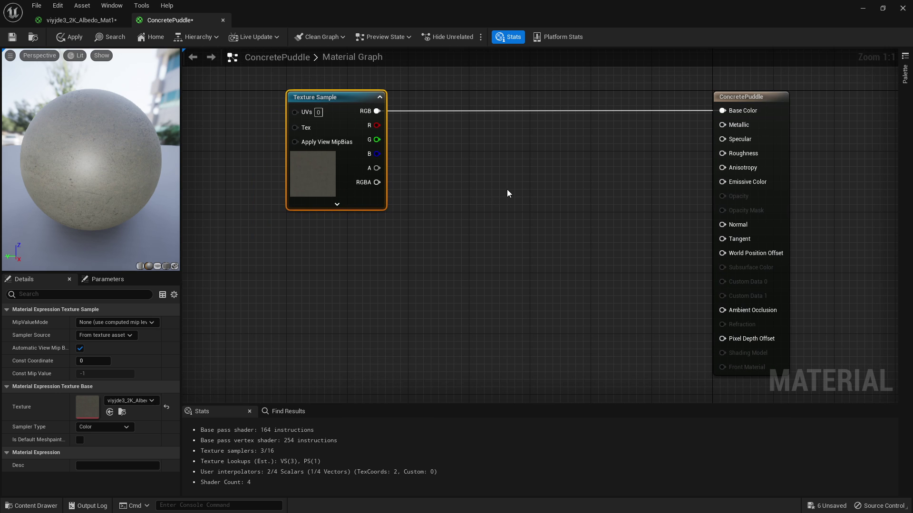
right_click(455, 240)
type("vertex")
key("Return")
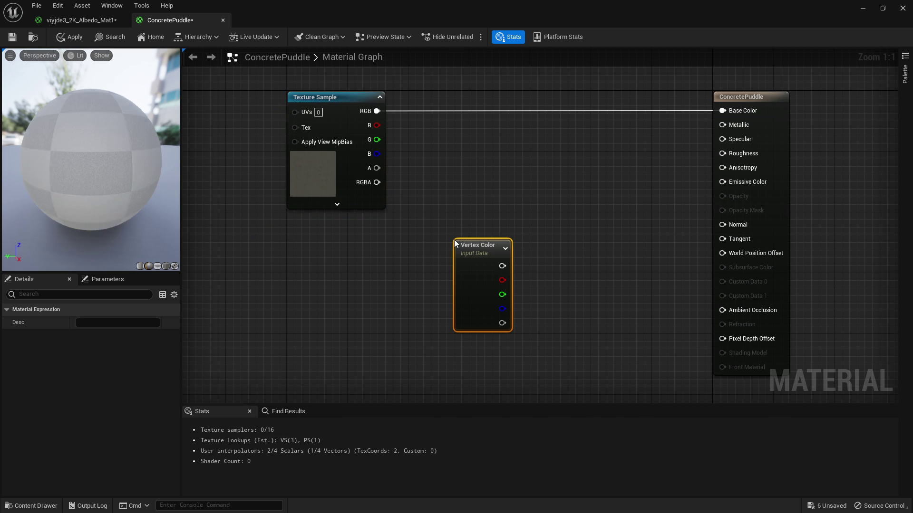
Step: Place the Vertex Color node well below the Texture Sample, slightly to its left
left_click(521, 229)
left_click_drag(491, 251, 415, 246)
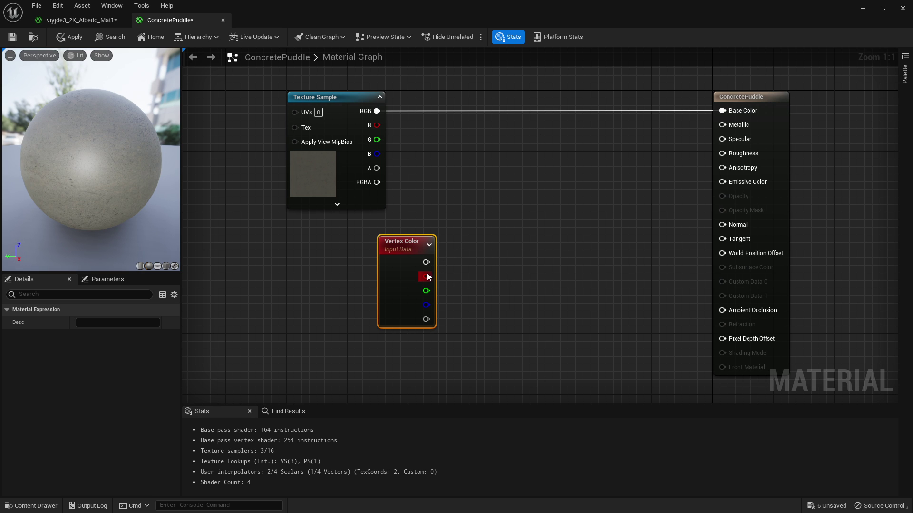
left_click_drag(426, 277, 524, 195)
right_click_drag(489, 109, 532, 82)
left_click_drag(453, 217, 352, 310)
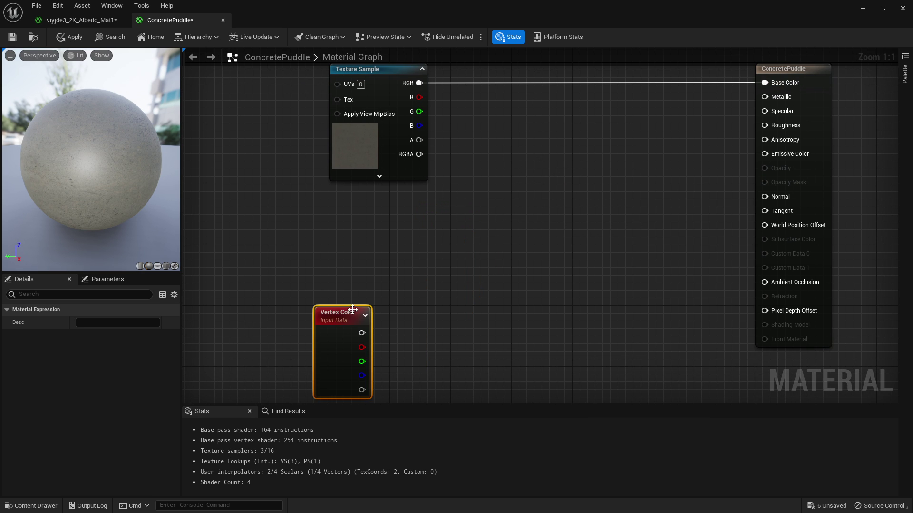
left_click(375, 228)
Step: Add a Lerp node between the Texture Sample and result node, and connect Vertex Color's red output to its Alpha
right_click_drag(377, 144, 454, 232)
key("l")
left_click(586, 220)
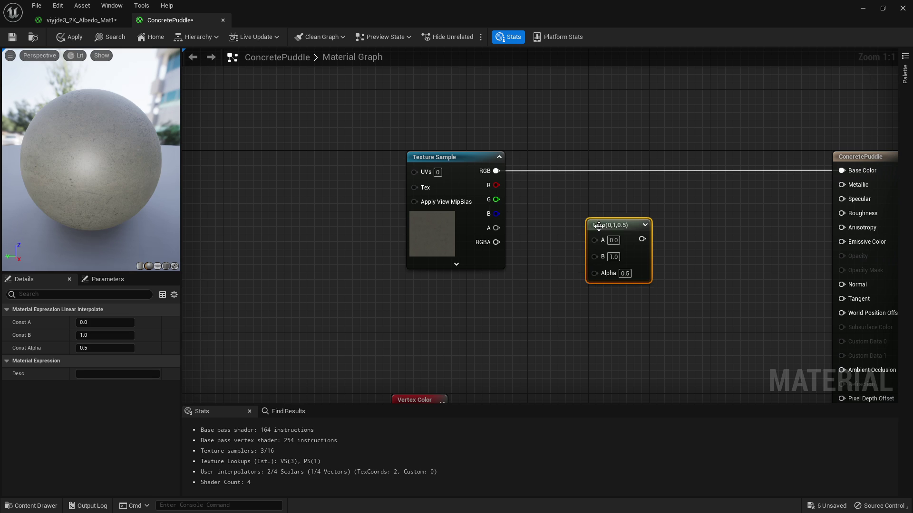
mouse_move(599, 225)
left_mouse_down()
mouse_move(603, 184)
mouse_move(593, 209)
left_mouse_up()
right_click_drag(476, 306, 472, 227)
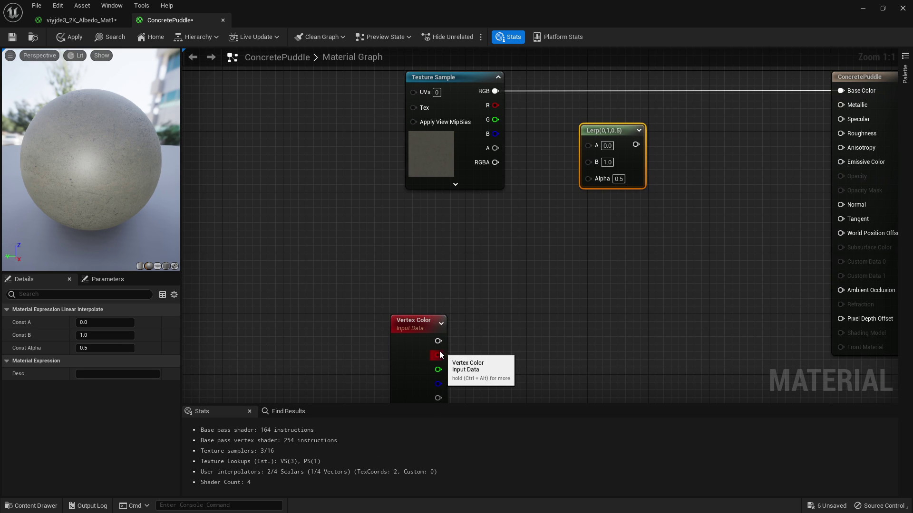
left_click_drag(438, 351, 589, 180)
Step: Spread the Texture Sample and Lerp nodes apart along the Base Color wire and cancel the pending autosave
right_click_drag(434, 148, 522, 268)
left_click_drag(521, 268, 400, 260)
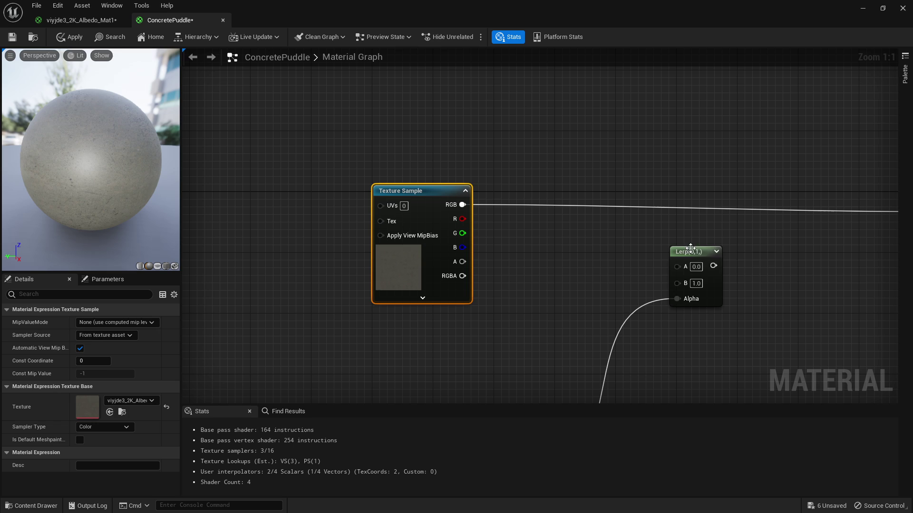
left_click_drag(695, 251, 696, 198)
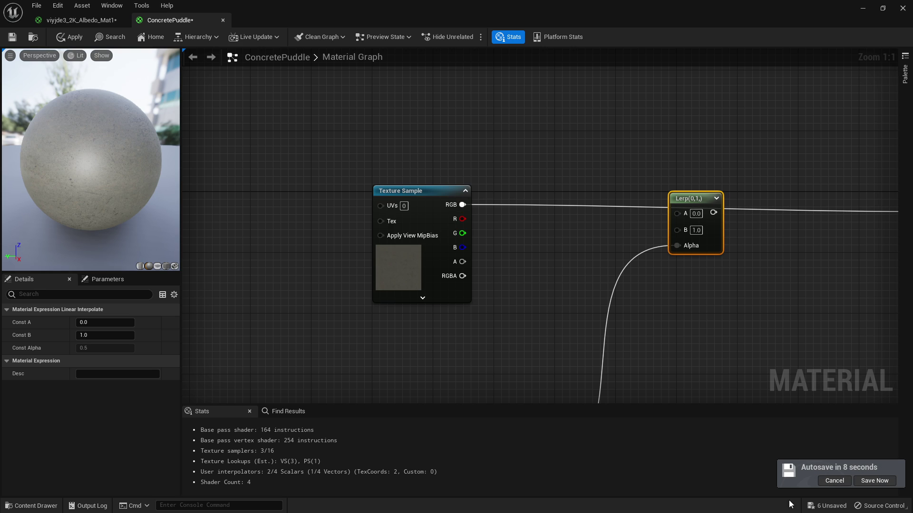
left_click(828, 481)
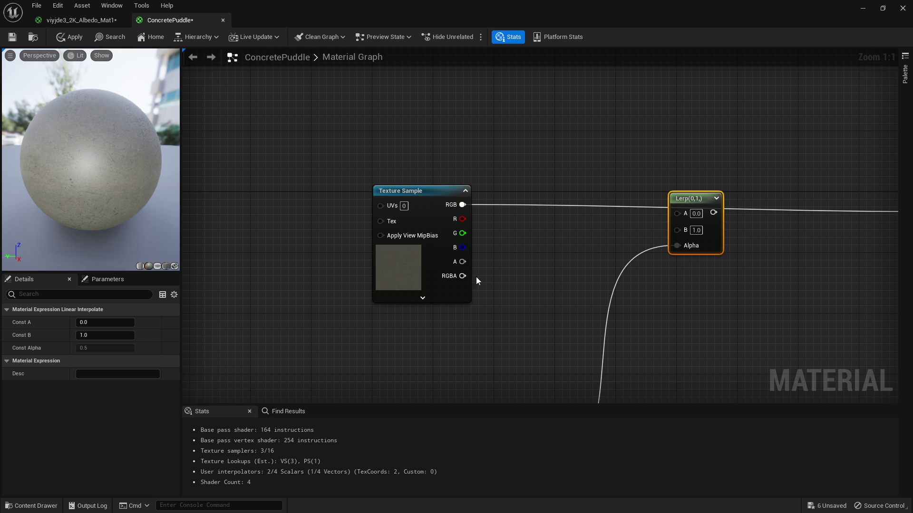
left_click_drag(401, 279, 347, 287)
left_click_drag(409, 212, 493, 235)
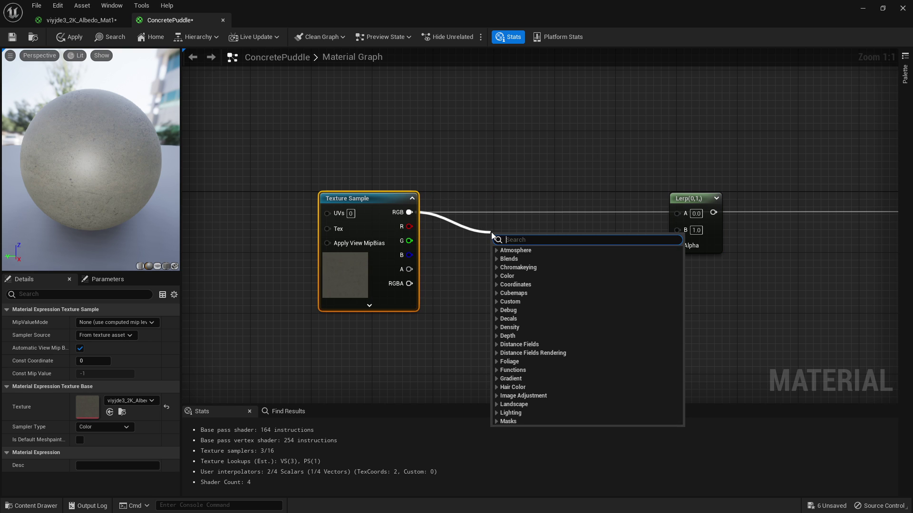
type("mult")
key("Return")
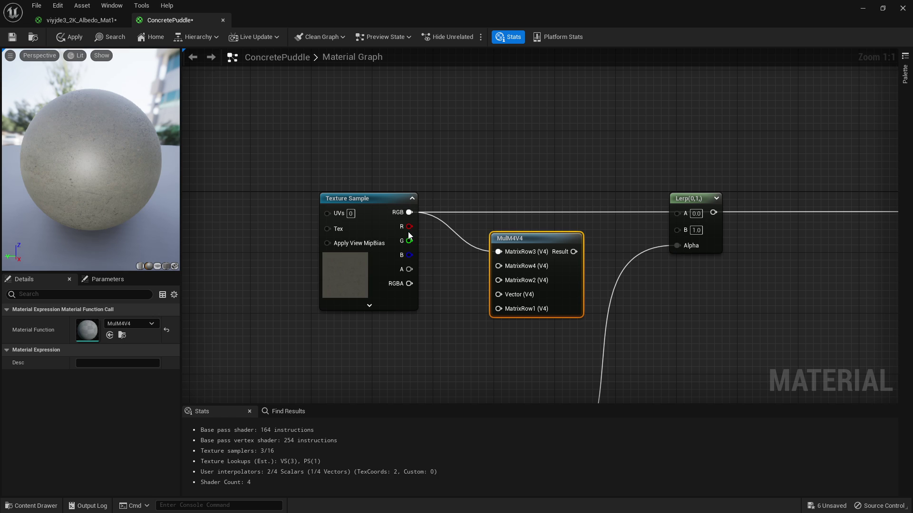
key("Delete")
Step: Add a Multiply node fed by the Texture Sample's RGB output and place it before the Lerp
left_click_drag(409, 213, 460, 225)
type("mult")
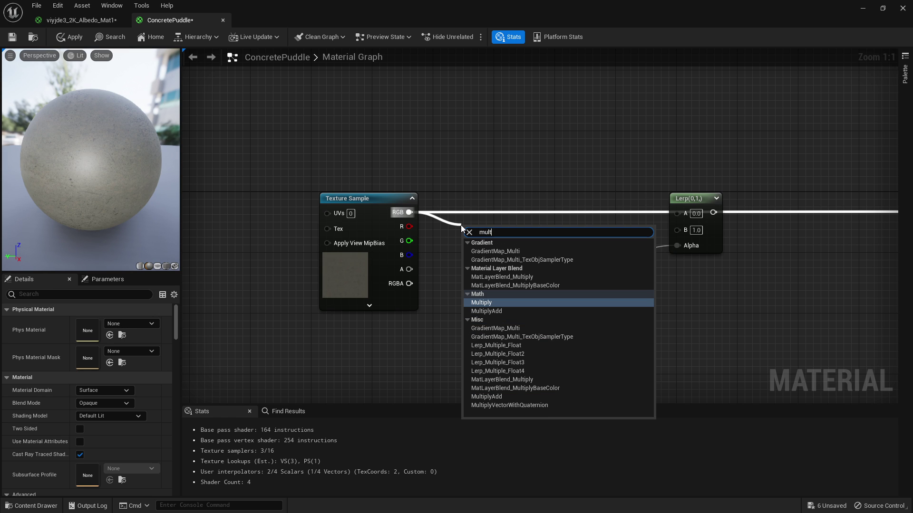
key("Return")
left_click_drag(489, 255, 537, 259)
left_click(540, 282)
key("m")
left_click(565, 281)
right_click_drag(519, 310, 519, 306)
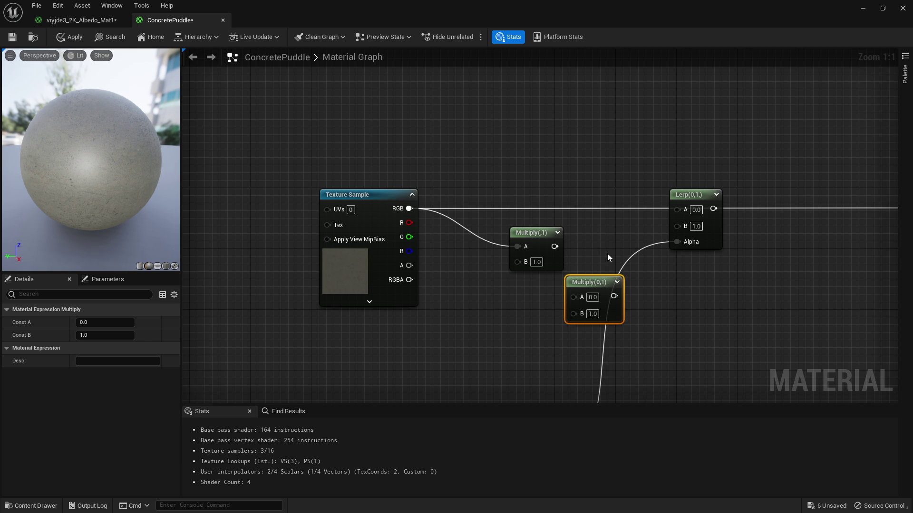
key("Delete")
Step: Route the Multiply output only into the Lerp's A input and move the Multiply node above the Base Color wire
left_click_drag(554, 246, 678, 227)
right_click_drag(653, 203, 637, 210)
right_click_drag(525, 183, 519, 183)
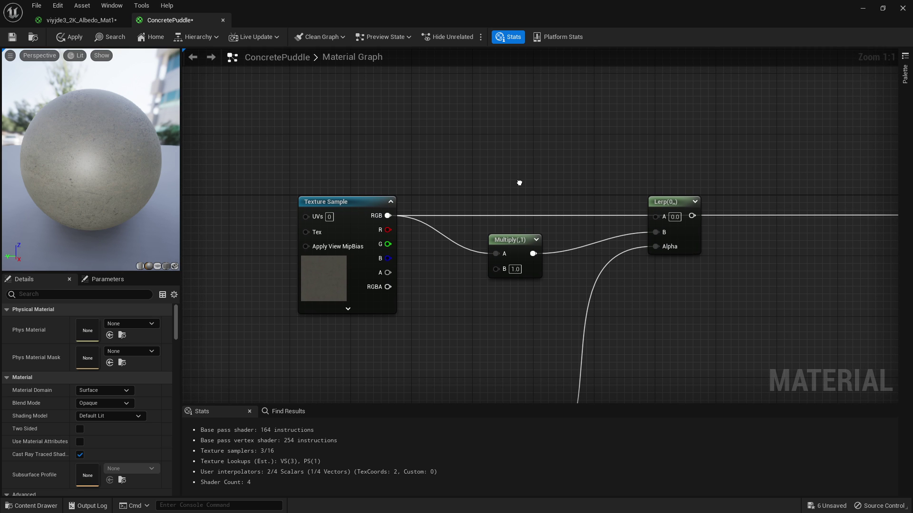
left_click_drag(532, 254, 657, 218)
left_click(656, 232, "alt")
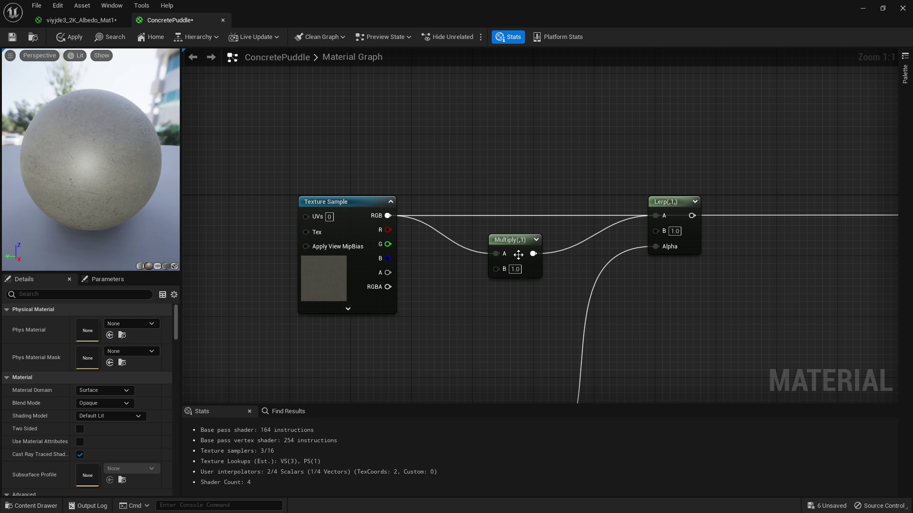
left_click_drag(518, 237, 517, 162)
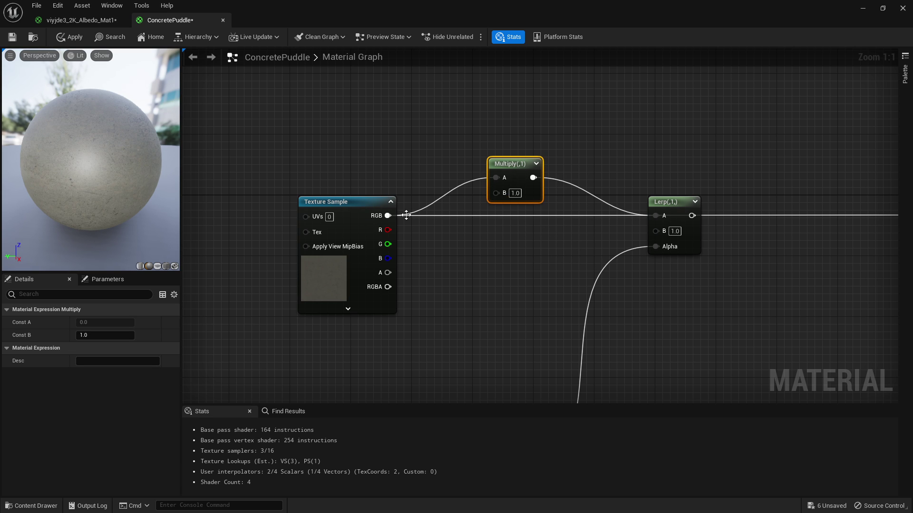
Step: Set the Multiply node's B value to 0.75
left_click(103, 331)
type(".")
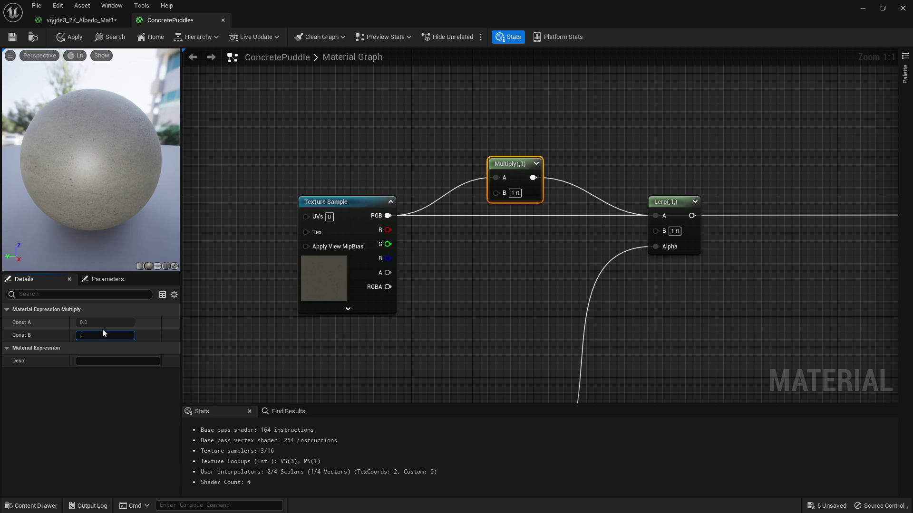
type("75")
key("Return")
Step: Connect the Texture Sample's RGB output to the Lerp's B input and the Lerp's output to Base Color
left_click_drag(388, 215, 655, 231)
right_click_drag(694, 220, 442, 208)
left_click_drag(438, 203, 678, 204)
right_click_drag(405, 197, 539, 203)
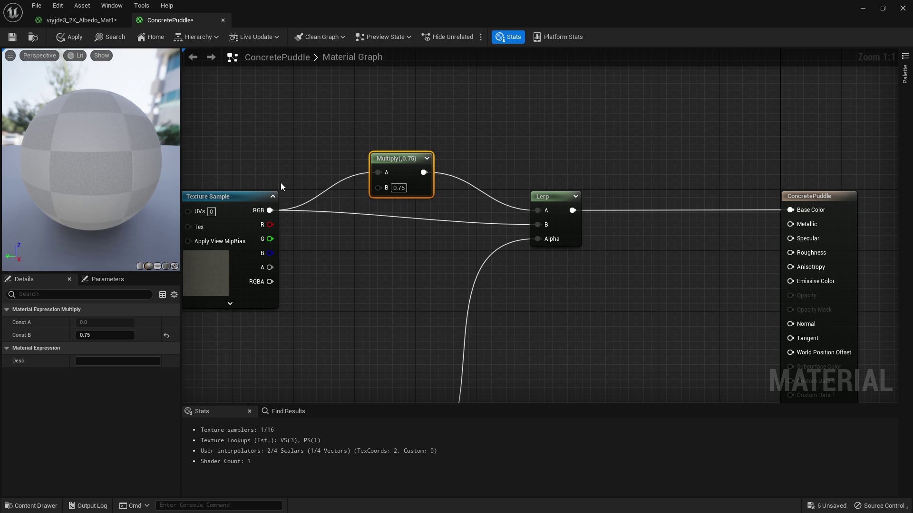
Step: Add the viyjde3_2K_Normal and viyjde3_2K_Roughness textures to the ConcretePuddle graph as Texture Sample nodes
right_click_drag(399, 269, 464, 169)
left_click_drag(535, 15, 532, 30)
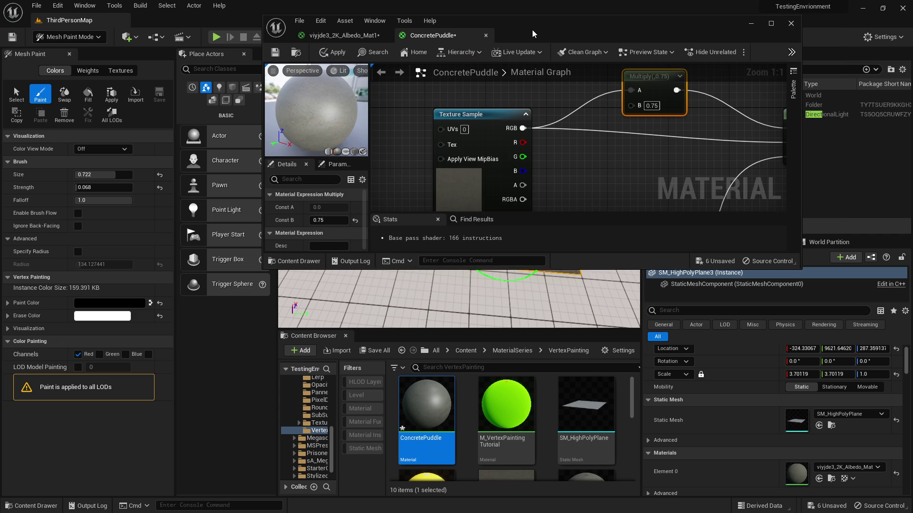
scroll(542, 428, "down", 4)
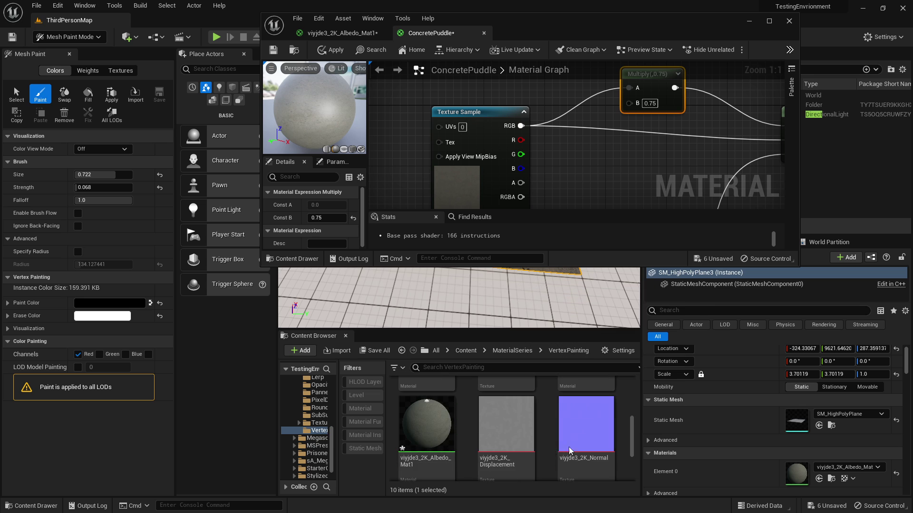
left_click(509, 409)
scroll(509, 409, "down", 2)
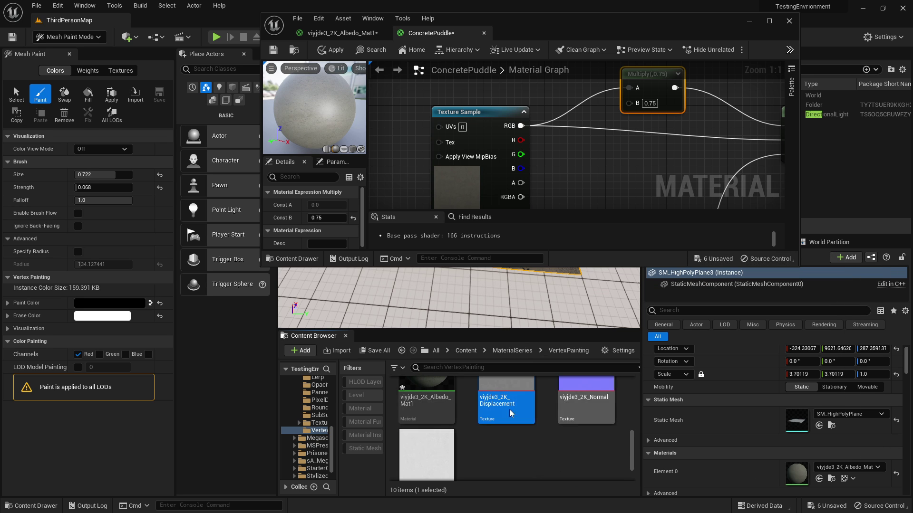
scroll(509, 409, "up", 1)
scroll(500, 456, "down", 2)
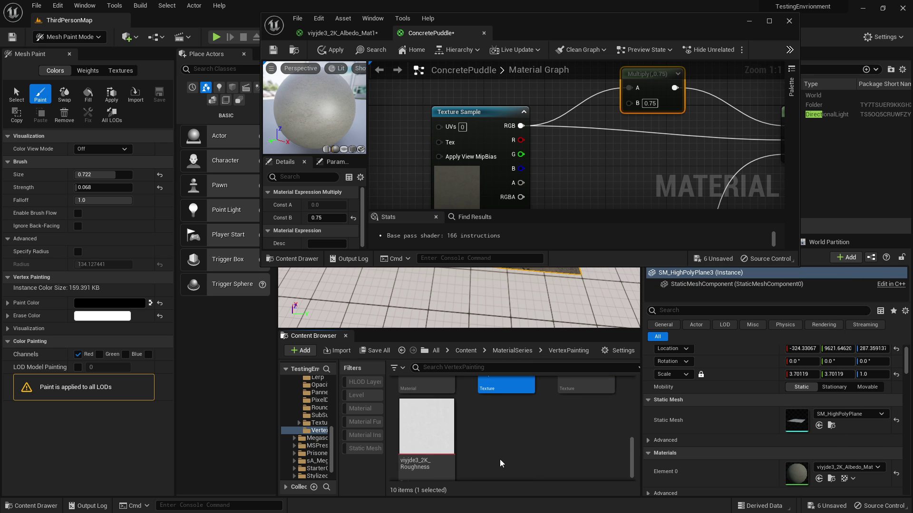
left_click(407, 454)
left_click(570, 391, "ctrl")
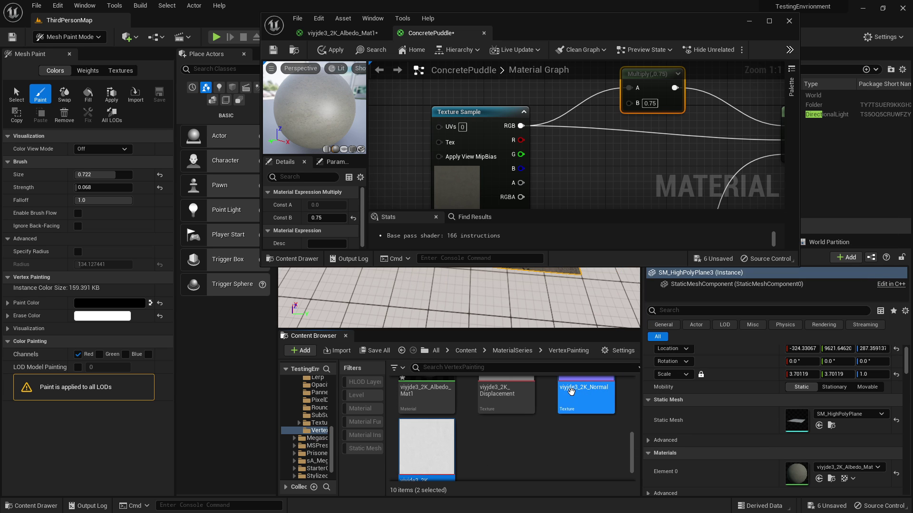
left_click_drag(571, 391, 593, 175)
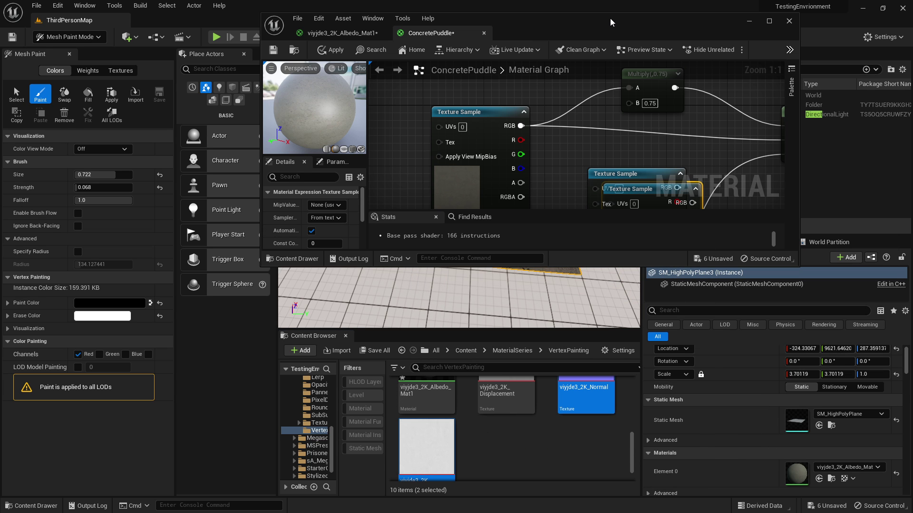
left_click_drag(609, 18, 595, 0)
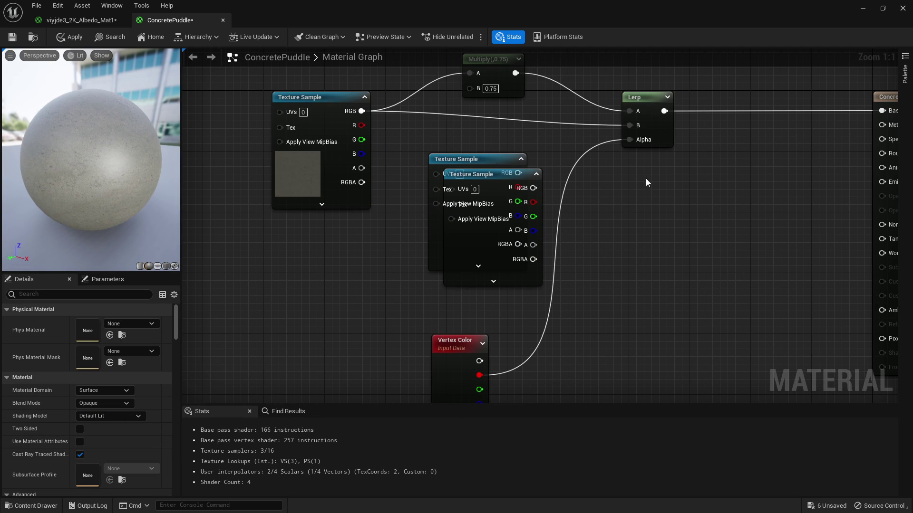
Step: Add two more Lerp nodes below the Base Color Lerp
key("l")
left_click(645, 176)
left_click(651, 286)
Step: Spread out the three Texture Samples and the Multiply node, and shift the upper new Lerp closer beneath the Base Color Lerp
right_click_drag(453, 204, 485, 185)
left_click_drag(503, 255, 356, 274)
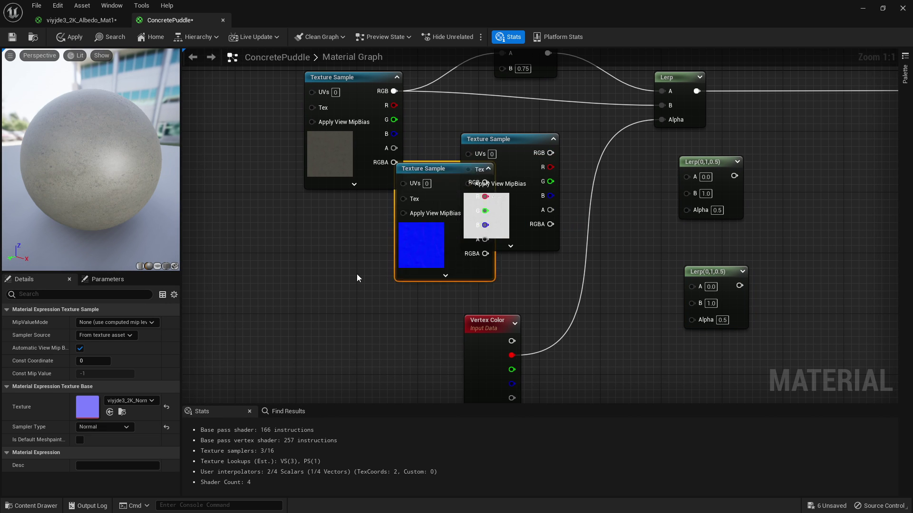
right_click_drag(362, 132, 397, 223)
left_click_drag(368, 165, 285, 104)
left_click_drag(569, 132, 523, 79)
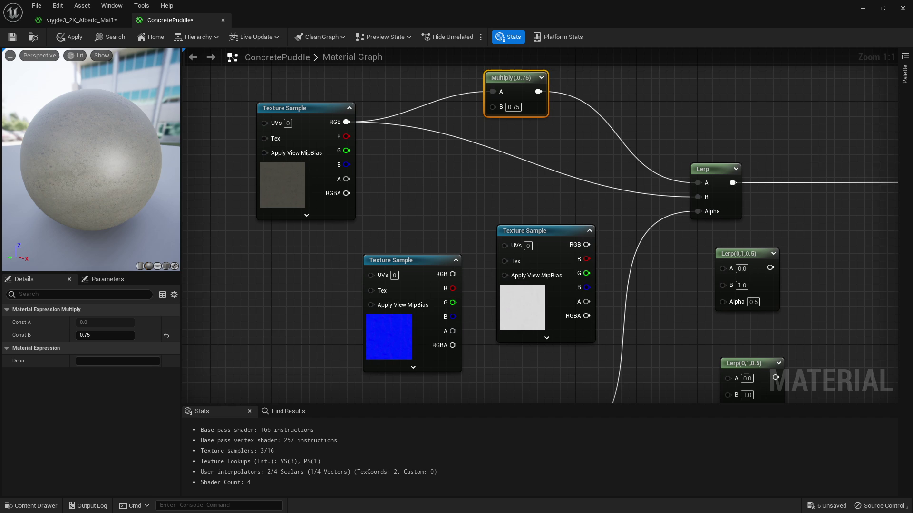
right_click_drag(545, 193, 535, 168)
left_click_drag(532, 218, 283, 300)
left_click_drag(707, 230, 668, 229)
Step: Connect Vertex Color's red output to the Alpha inputs of both new Lerp nodes
right_click_drag(624, 299, 623, 218)
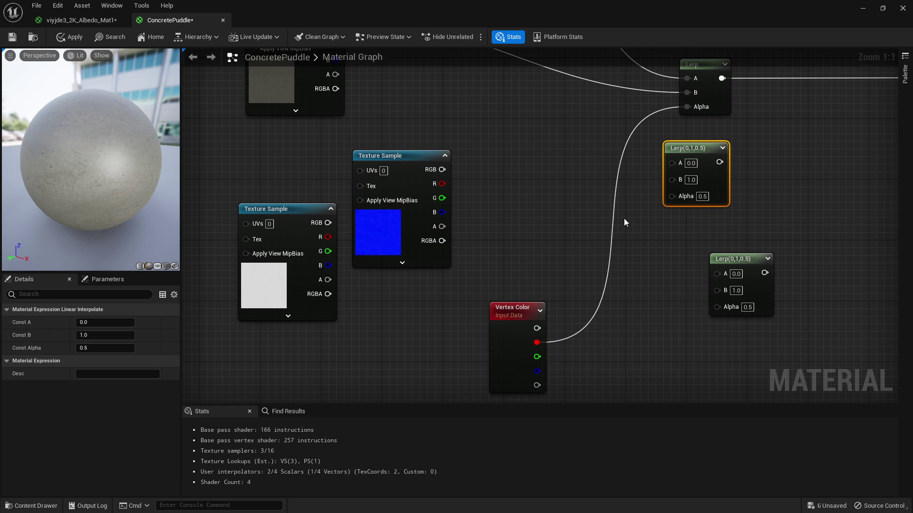
left_click_drag(537, 343, 672, 195)
left_click(545, 349)
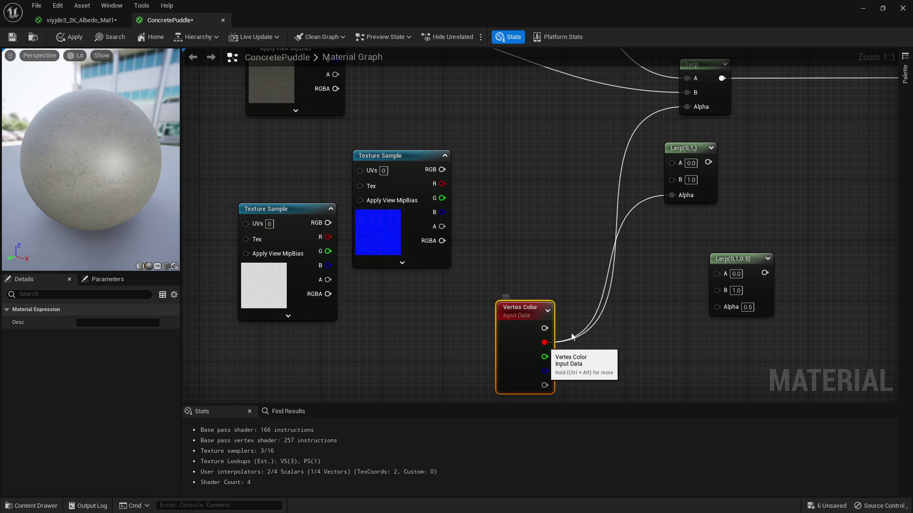
left_click_drag(545, 349, 717, 307)
Step: Stack the normal and roughness Texture Samples in order beneath the albedo Texture Sample
right_click_drag(363, 142, 399, 186)
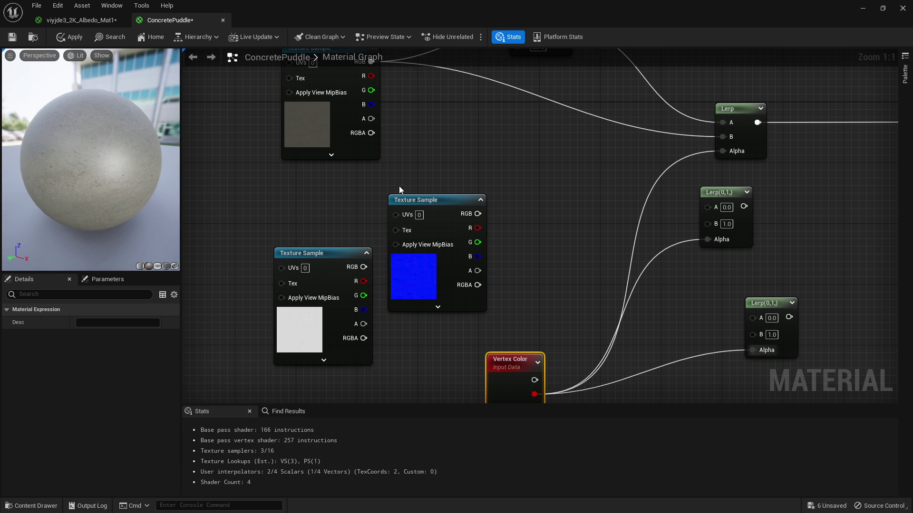
left_click_drag(428, 199, 320, 175)
left_click(502, 195)
right_click_drag(503, 195, 498, 204)
left_click_drag(308, 331, 301, 369)
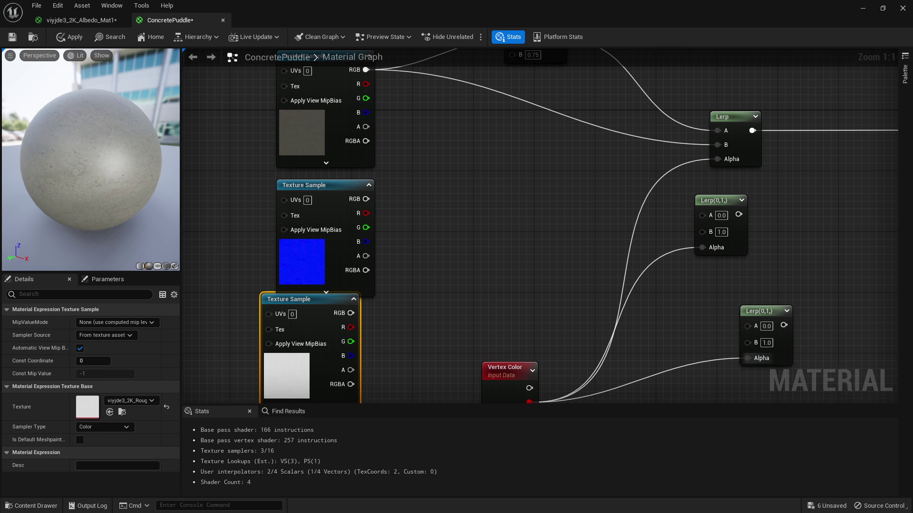
right_click_drag(456, 272, 526, 272)
Step: Look at the painted plane in the level, then switch to Blender and examine the plane's vertex density in Edit Mode
double_click(546, 16)
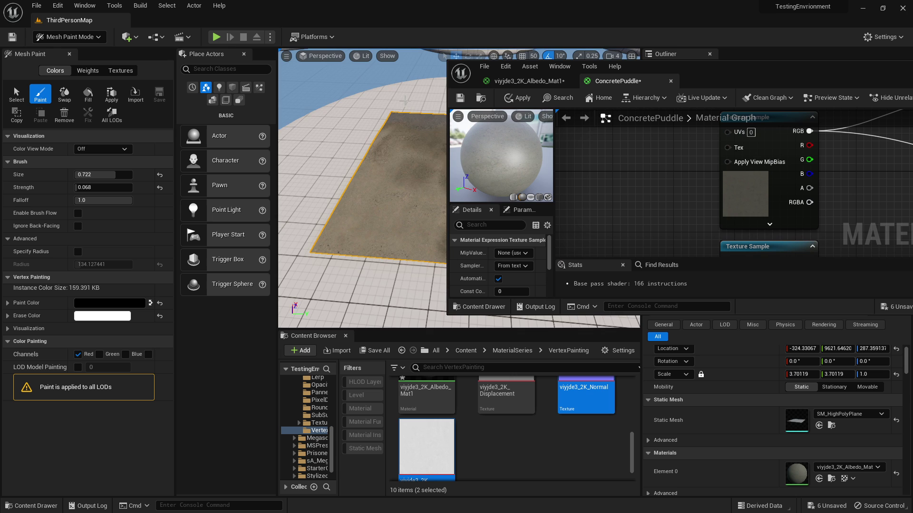
mouse_move(362, 199)
right_mouse_down()
mouse_move(404, 205)
mouse_move(428, 195)
mouse_move(363, 190)
right_mouse_up()
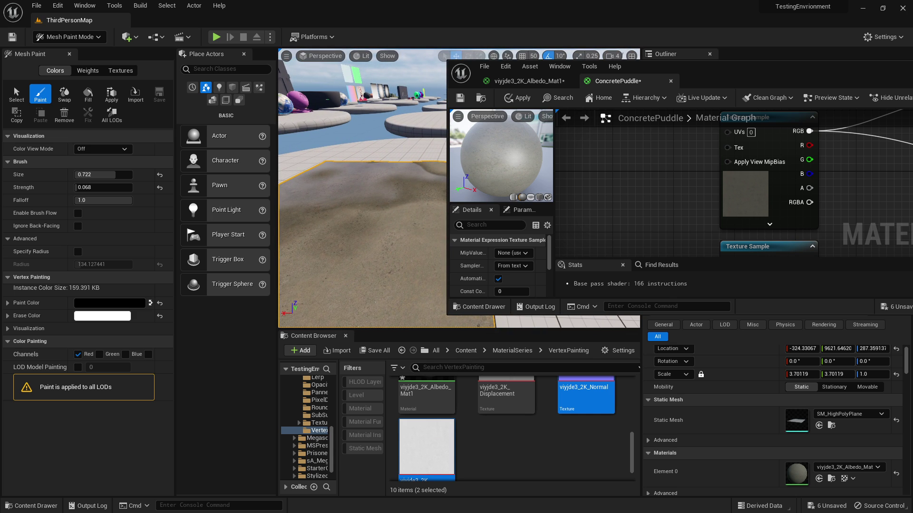
left_click_drag(689, 511, 566, 1)
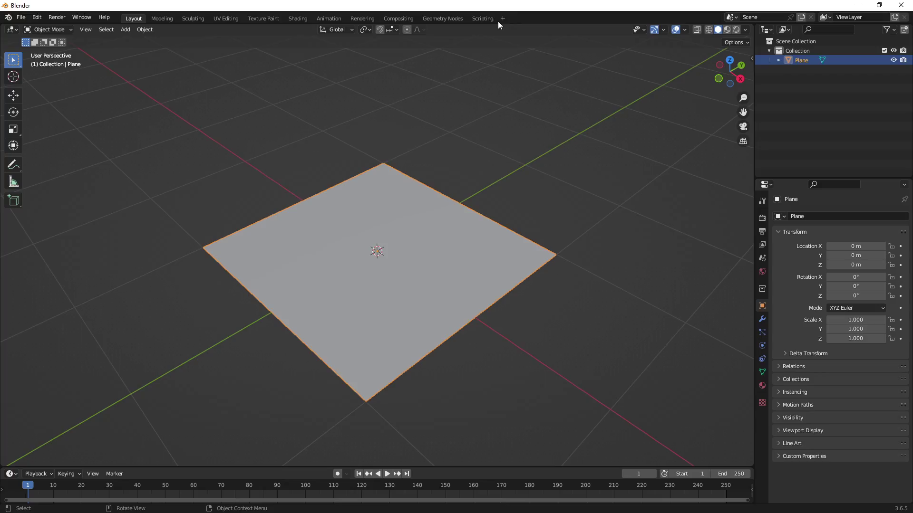
left_click_drag(239, 71, 361, 247)
key("Tab")
middle_click_drag(456, 188, 325, 143)
scroll(539, 147, "up", 3)
left_click(540, 147)
scroll(523, 181, "up", 1)
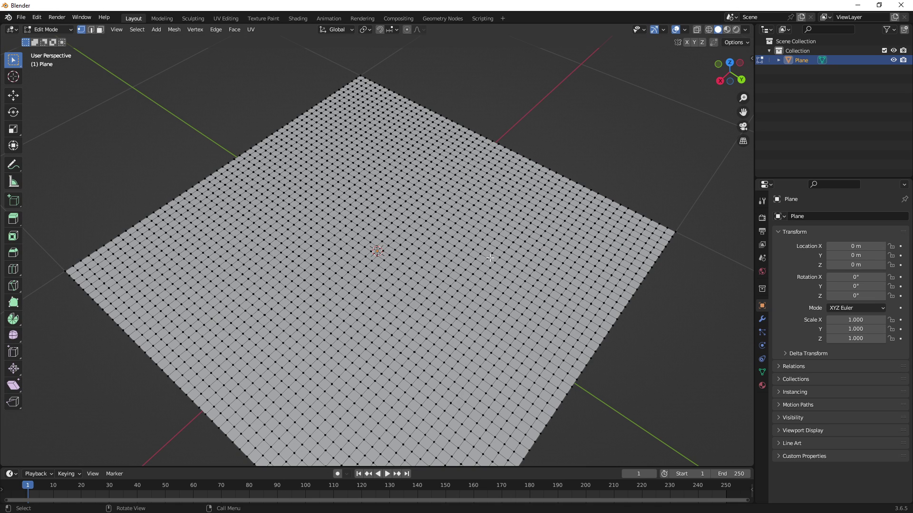
left_click_drag(332, 135, 624, 416)
scroll(545, 142, "down", 3)
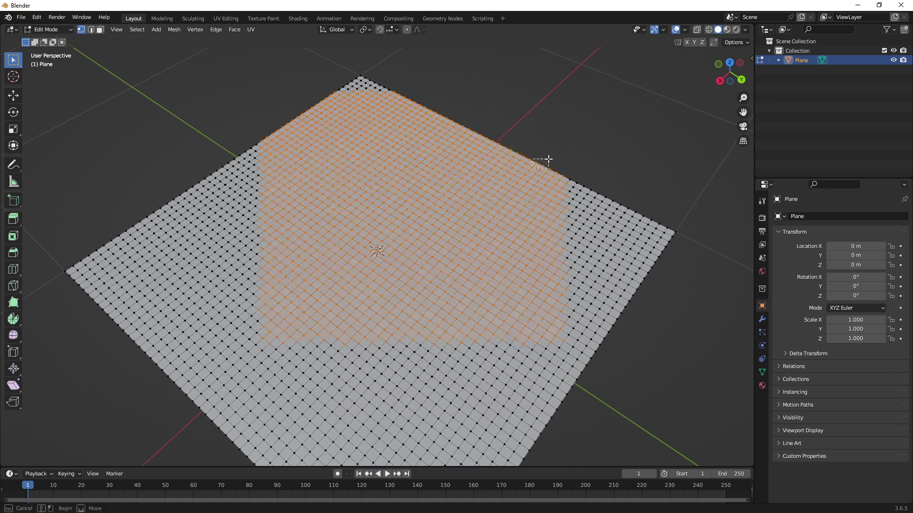
key("alt+a")
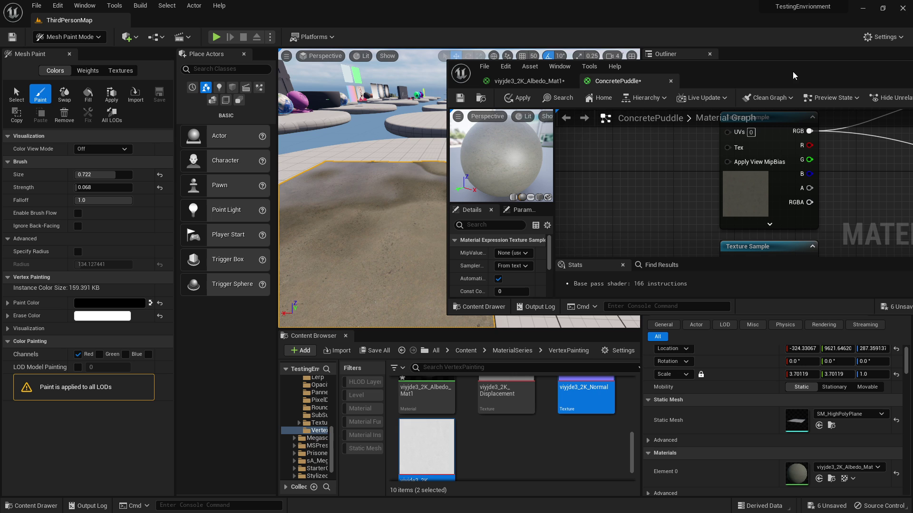
Step: Back in the Unreal material graph, connect the normal sample's RGB to the middle Lerp's B and the roughness sample's RGB to the lowest Lerp's B
double_click(791, 71)
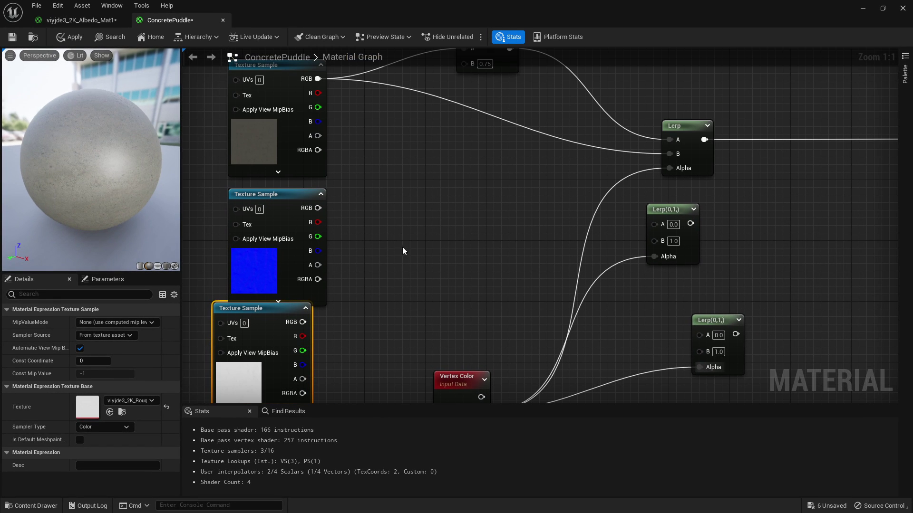
left_click_drag(318, 208, 654, 241)
right_click_drag(268, 386, 271, 330)
left_click_drag(271, 330, 301, 337)
left_click_drag(336, 275, 703, 296)
Step: Align the normal Lerp under the Base Color Lerp and open space between the albedo and normal Texture Samples
right_click_drag(511, 193, 518, 227)
left_click(518, 227)
right_click_drag(689, 250, 689, 269)
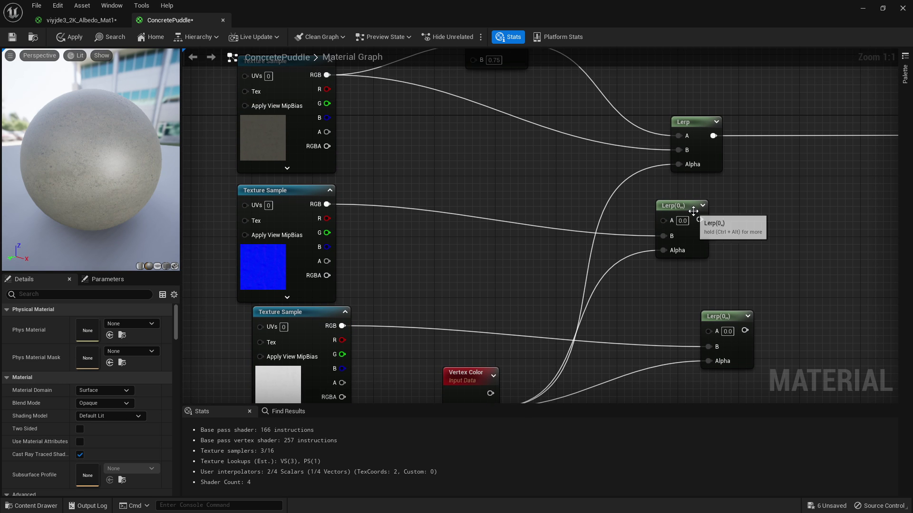
left_click_drag(693, 211, 708, 211)
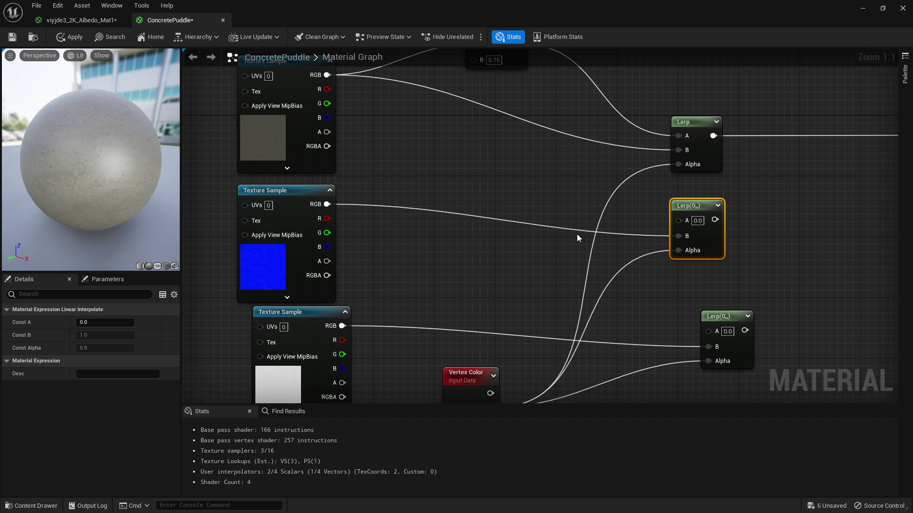
right_click_drag(483, 187, 502, 204)
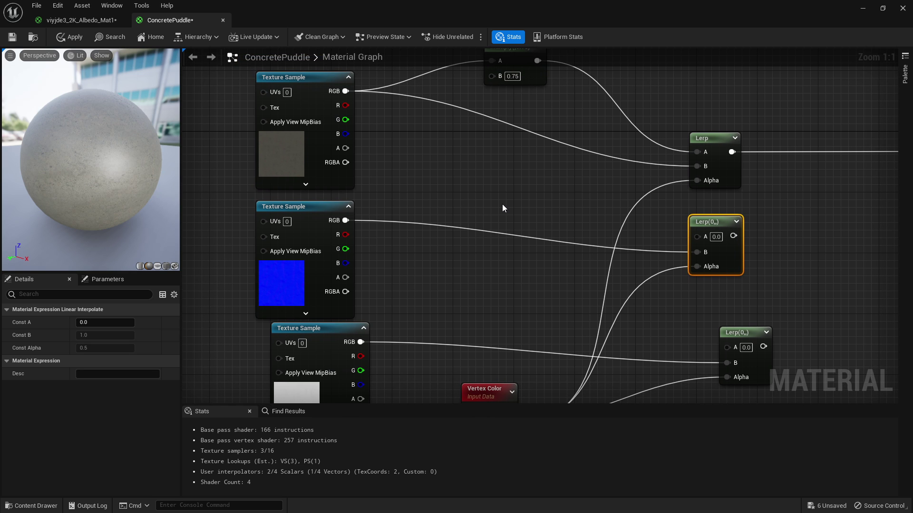
left_click_drag(323, 249, 331, 234)
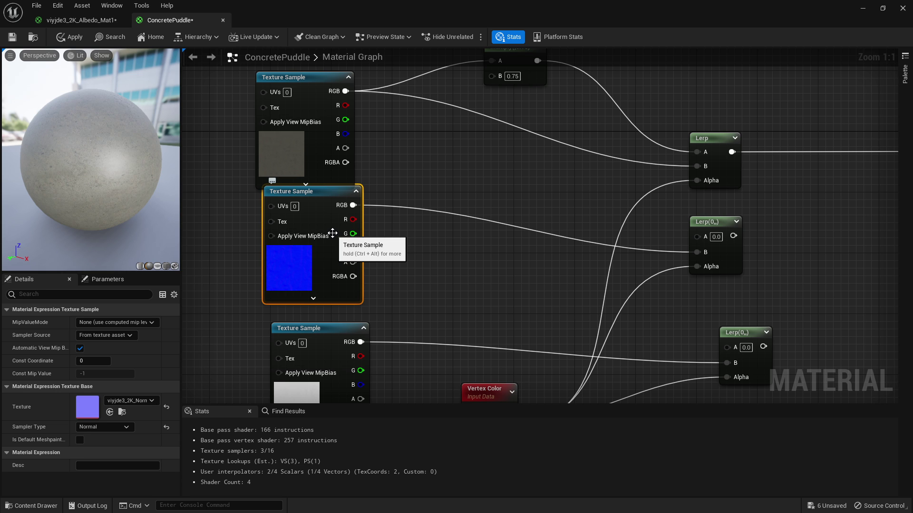
right_click_drag(421, 111, 440, 200)
scroll(440, 200, "down", 1)
left_click_drag(327, 157, 518, 83)
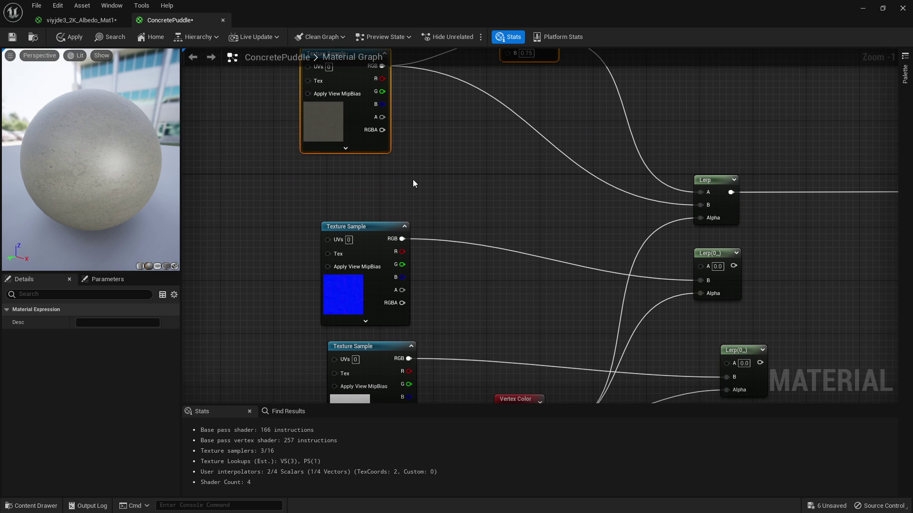
Step: Add a three-component Constant node and place it between the albedo and normal Texture Samples
left_click(412, 179)
left_click(418, 174)
left_click_drag(357, 145, 357, 53)
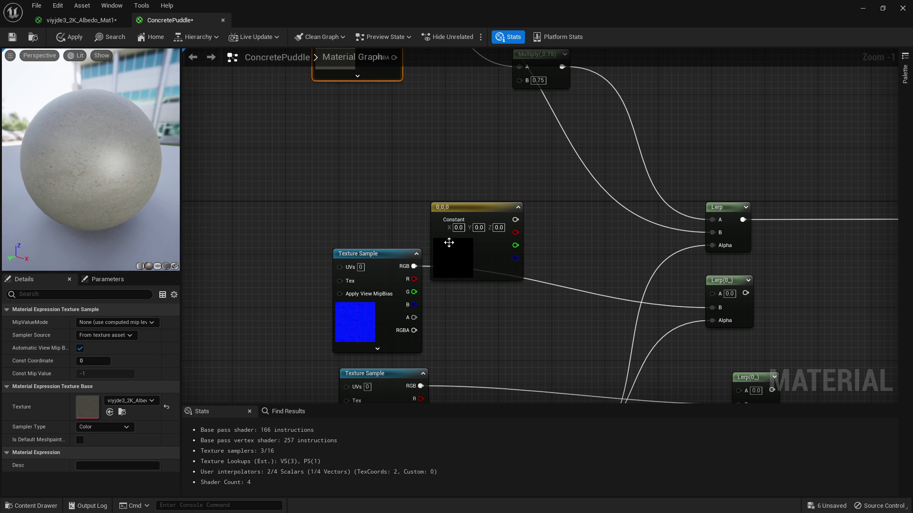
left_click_drag(448, 243, 340, 188)
Step: Set the vector constant to 0, 0, 1 and connect its output to the normal Lerp's A input
left_click(112, 325)
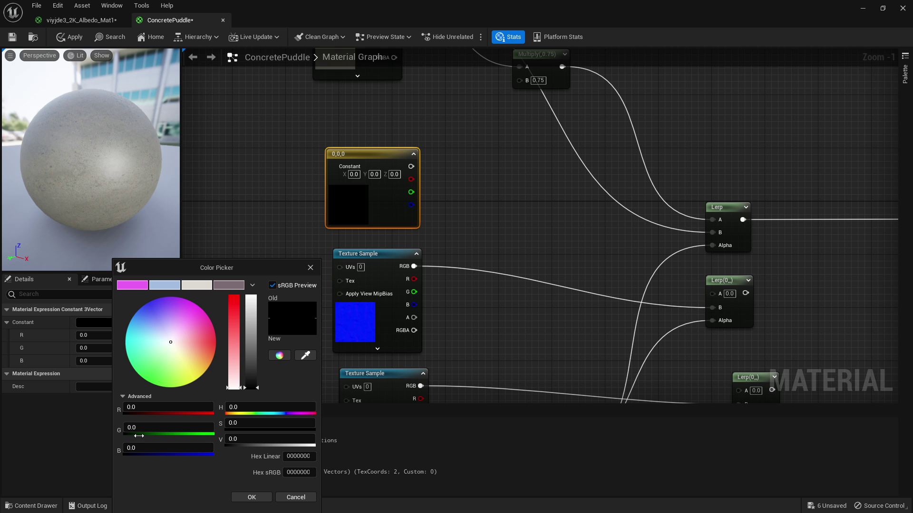
left_click(157, 449)
type("1")
key("Return")
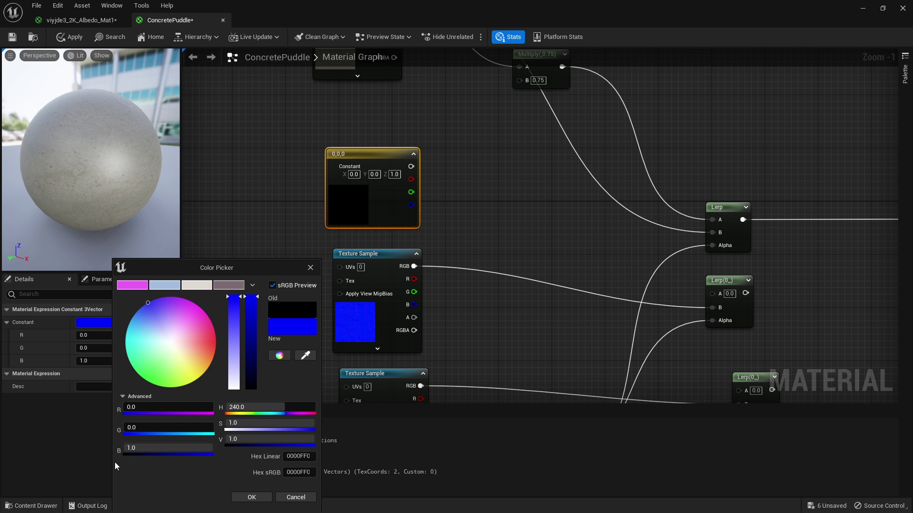
left_click(251, 497)
left_click_drag(411, 167, 712, 293)
right_click_drag(703, 281, 574, 267)
left_click_drag(571, 257, 642, 319)
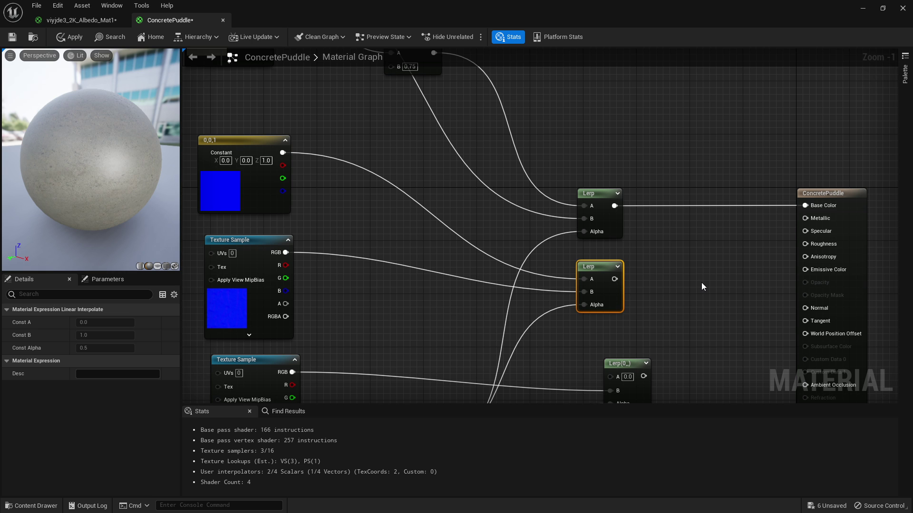
right_click_drag(787, 241, 764, 191)
Step: Move the roughness Texture Sample aside, add a scalar Constant above Vertex Color, and connect it to the roughness Lerp's A input
right_click_drag(324, 300, 517, 243)
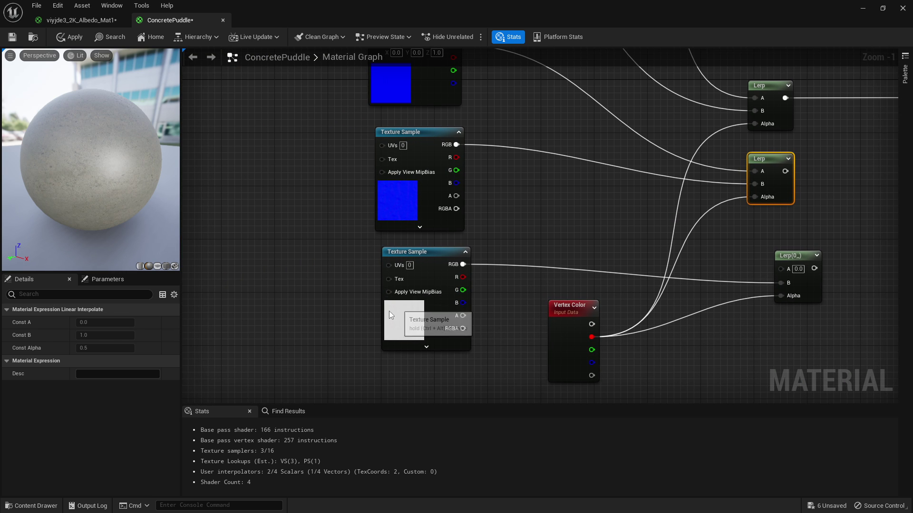
left_click_drag(389, 311, 348, 331)
right_click_drag(539, 235, 490, 242)
key("1")
left_click(494, 230)
left_click_drag(541, 243, 732, 273)
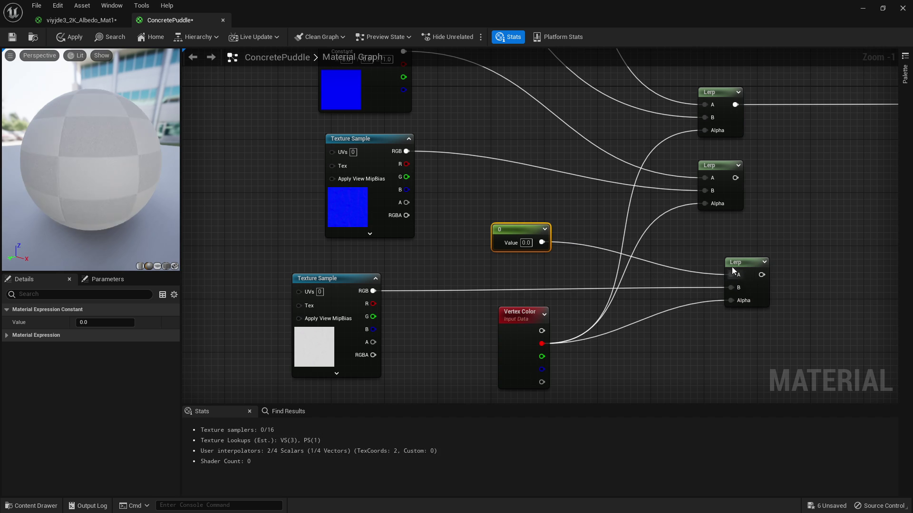
right_click_drag(670, 252, 591, 252)
right_click_drag(442, 230, 390, 236)
Step: Set the scalar Constant feeding the roughness Lerp to 0.05
left_click(105, 324)
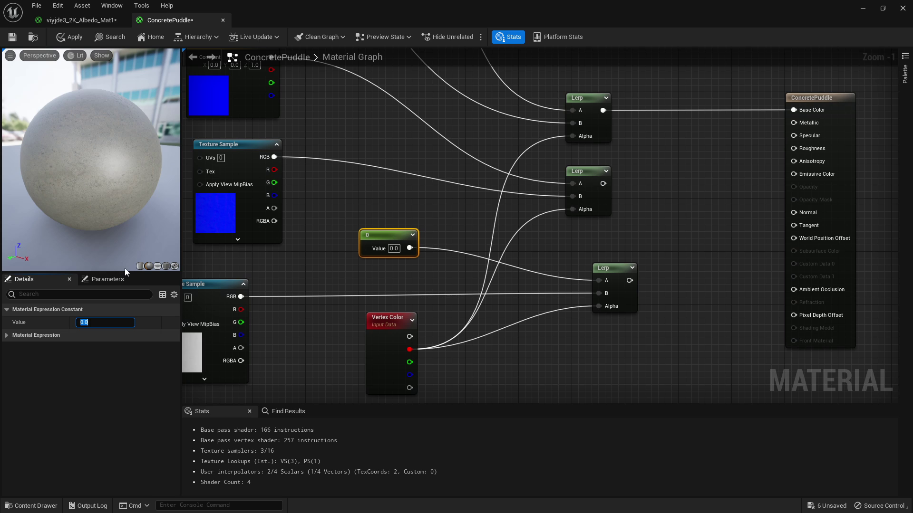
type("0.05")
key("Return")
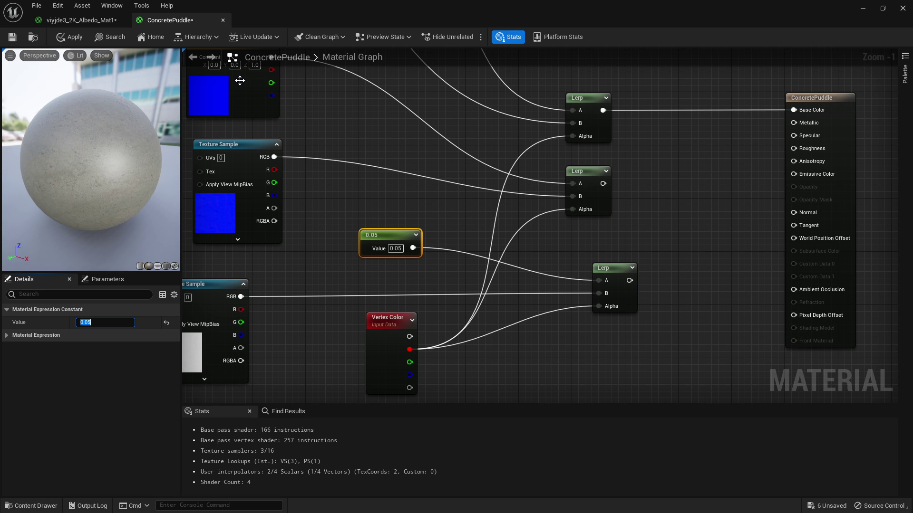
Step: Connect the normal Lerp to Normal and the roughness Lerp to Roughness, and move Vertex Color below the roughness Texture Sample
left_click_drag(603, 184, 809, 212)
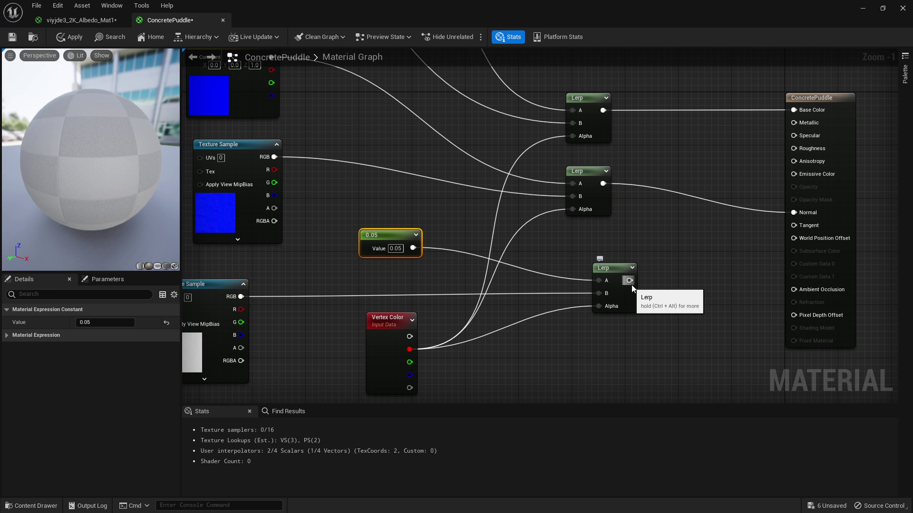
left_click_drag(630, 280, 796, 149)
right_click_drag(440, 398, 499, 300)
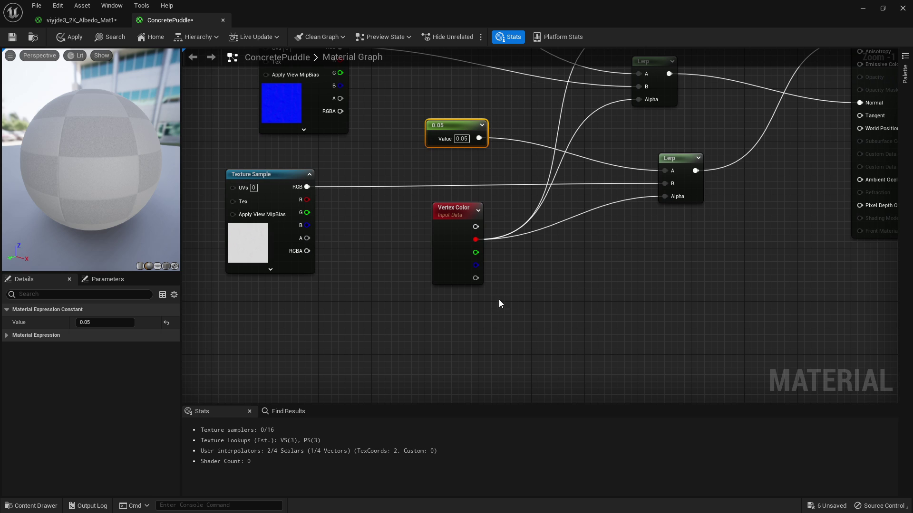
left_click_drag(445, 249, 308, 399)
right_click_drag(531, 271, 500, 273)
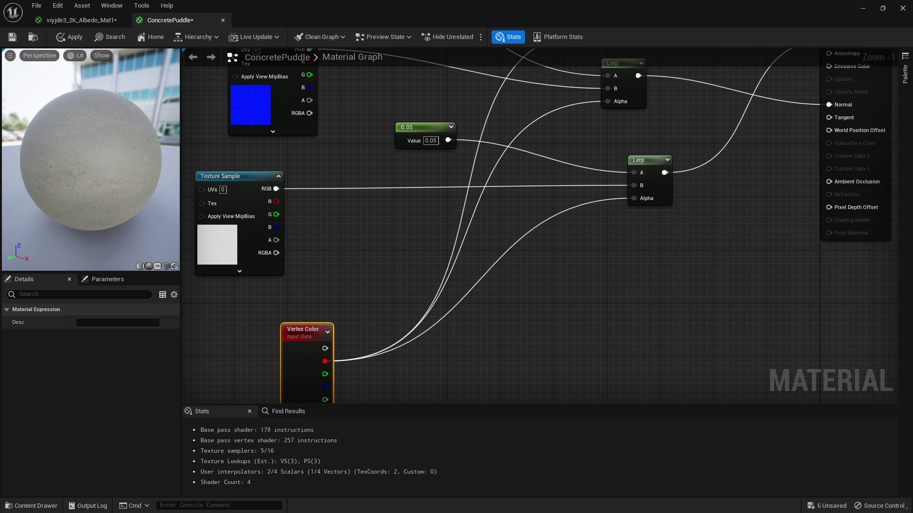
Step: Switch to the level editor and set the Mesh Paint brush strength to 0.276
left_click(862, 8)
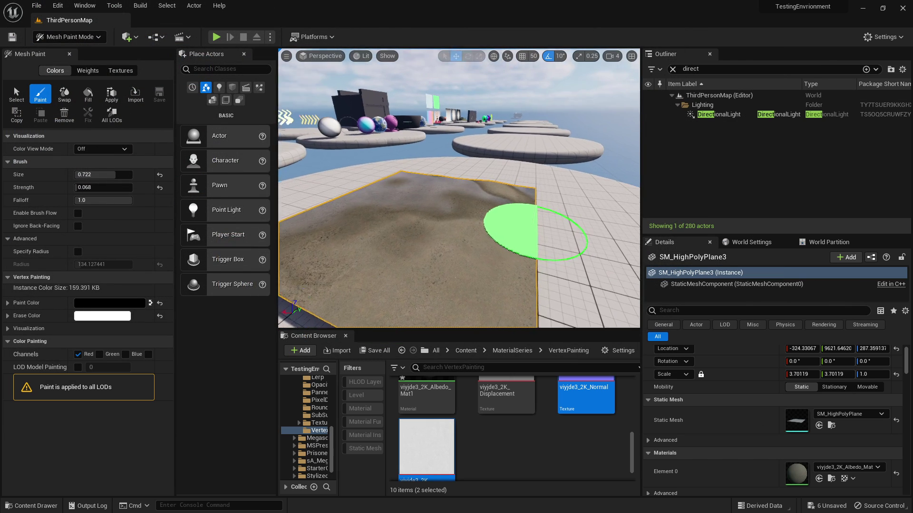
right_click_drag(474, 199, 535, 188)
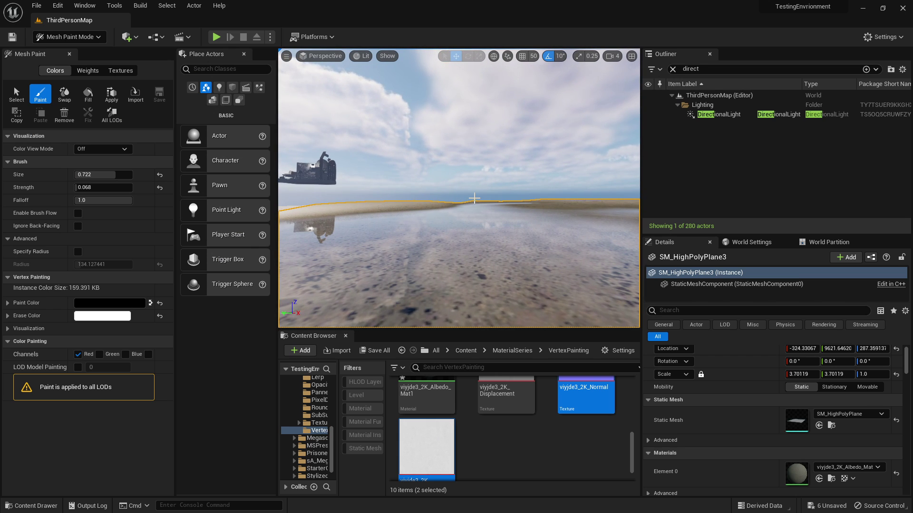
key("s")
right_click_drag(524, 280, 547, 309)
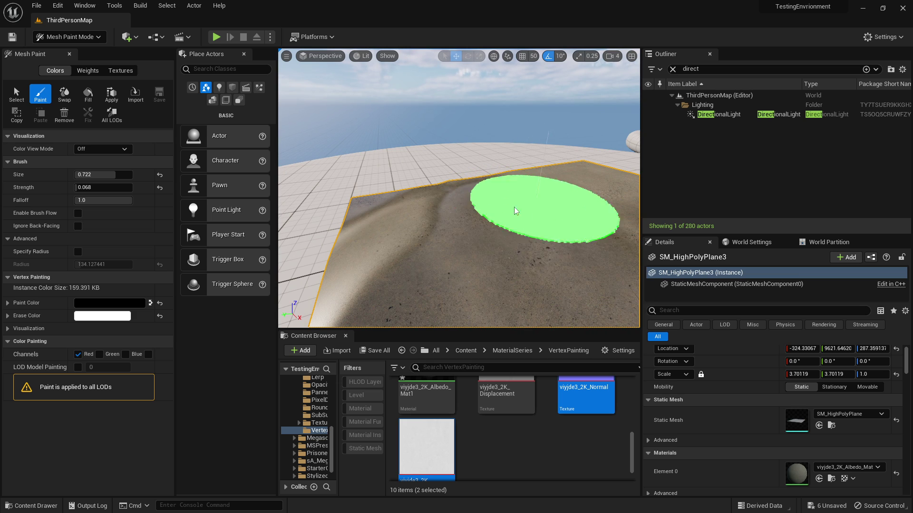
right_click_drag(591, 204, 515, 143)
key("w")
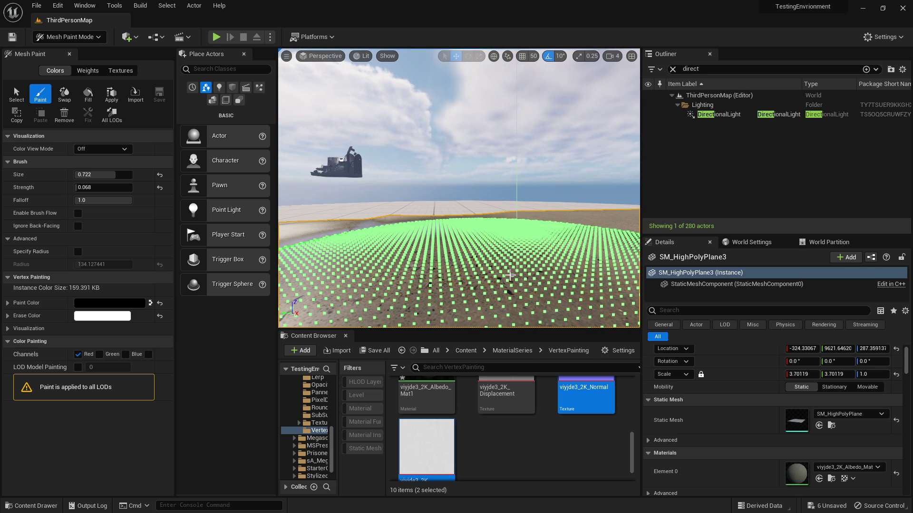
left_click_drag(114, 186, 125, 187)
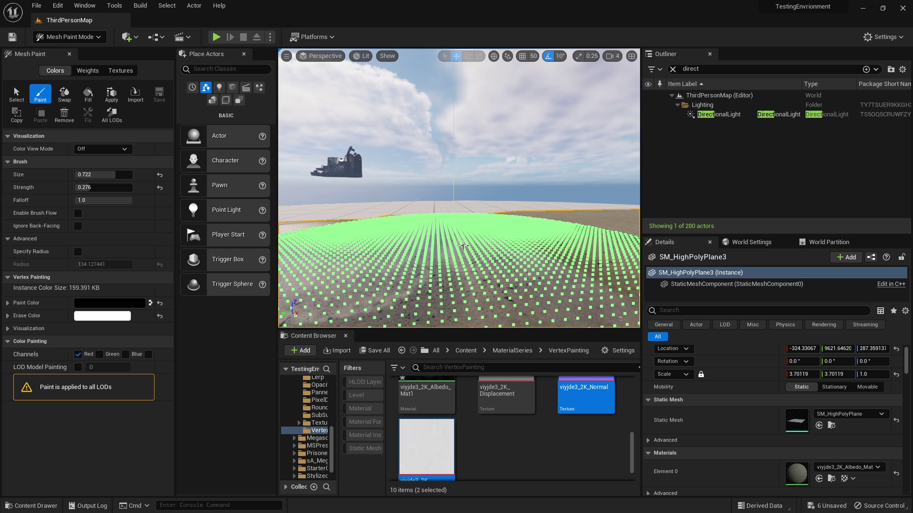
Step: Paint black in the red channel across the middle of SM_HighPolyPlane3 to extend the wet area
mouse_move(527, 257)
right_mouse_down()
mouse_move(496, 237)
mouse_move(514, 266)
mouse_move(561, 107)
right_mouse_up()
key("s")
key("w")
key("s")
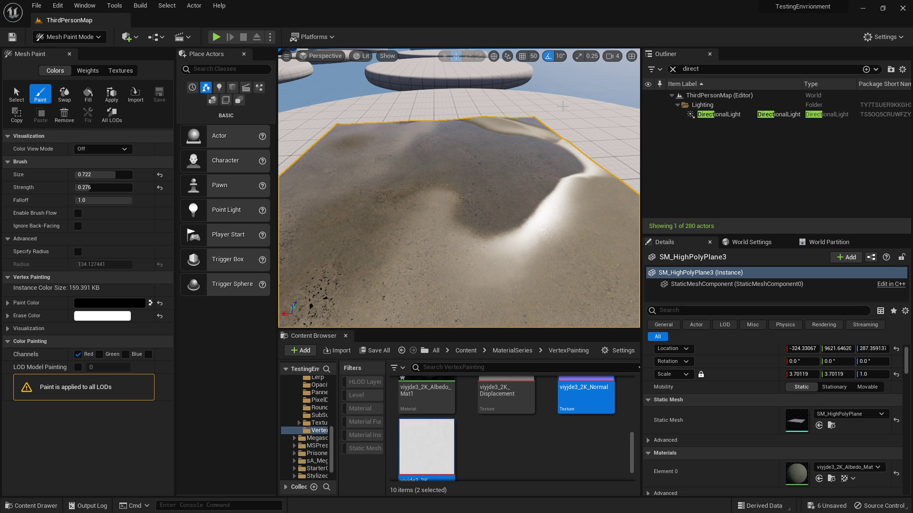
mouse_move(475, 238)
left_mouse_down()
mouse_move(507, 204)
mouse_move(397, 151)
mouse_move(464, 128)
mouse_move(343, 146)
mouse_move(556, 236)
mouse_move(441, 147)
left_mouse_up()
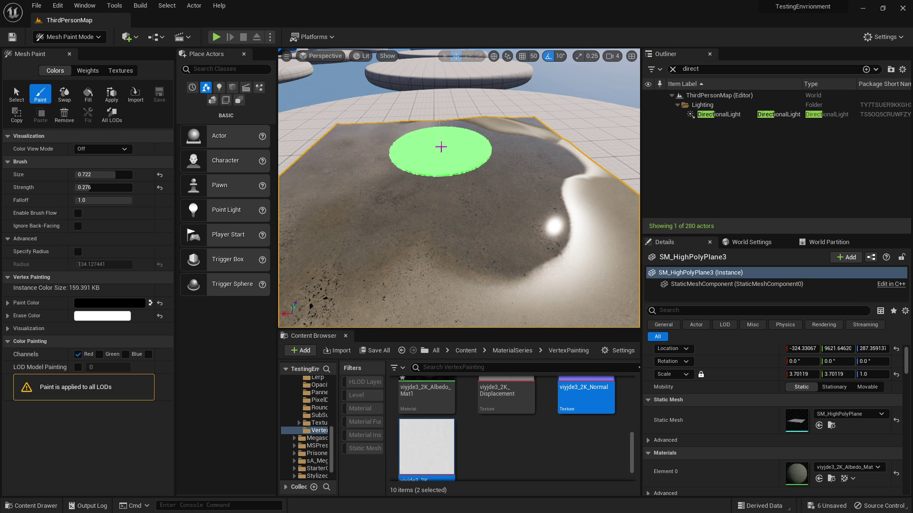
right_click_drag(499, 143, 421, 143)
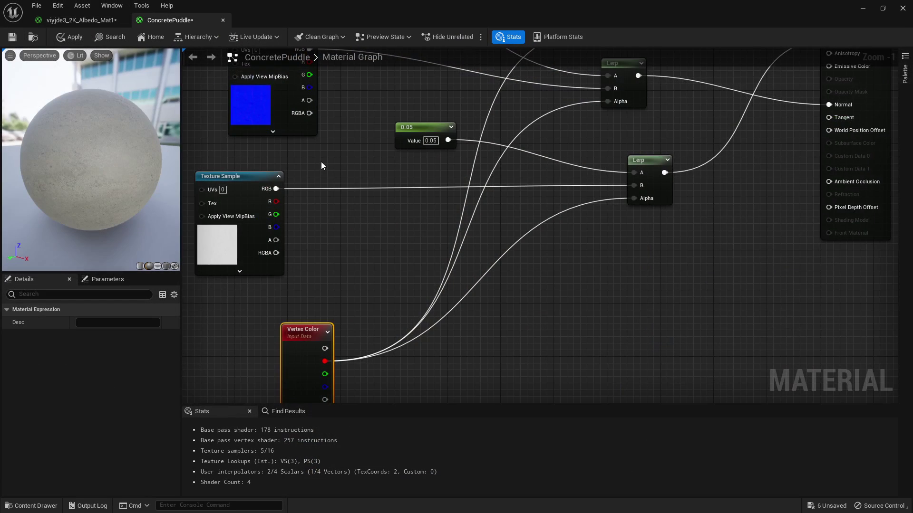
Step: Back in the ConcretePuddle material graph, add a Lerp below the roughness Lerp and connect Vertex Color's red output to its Alpha
scroll(514, 251, "down", 2)
right_click(519, 270)
left_click(513, 262)
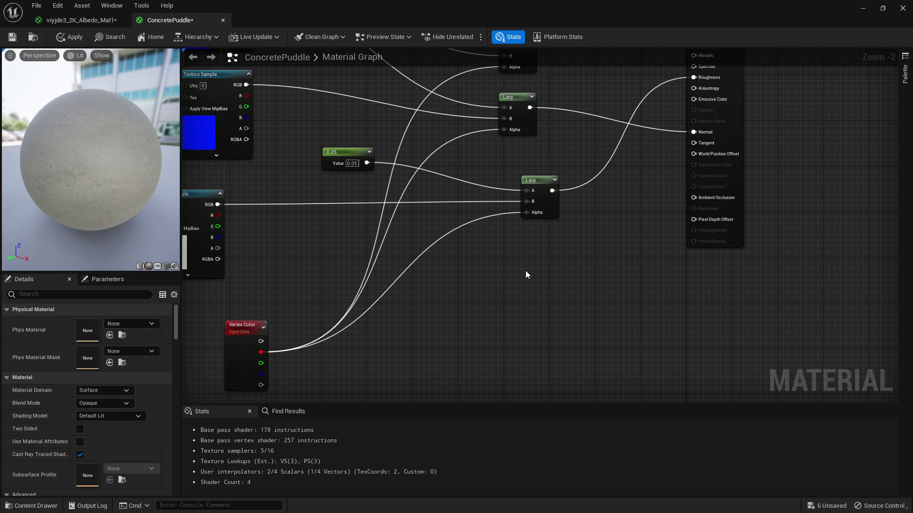
key("l")
left_click(525, 270)
right_click_drag(426, 268, 426, 243)
left_click_drag(259, 327, 523, 284)
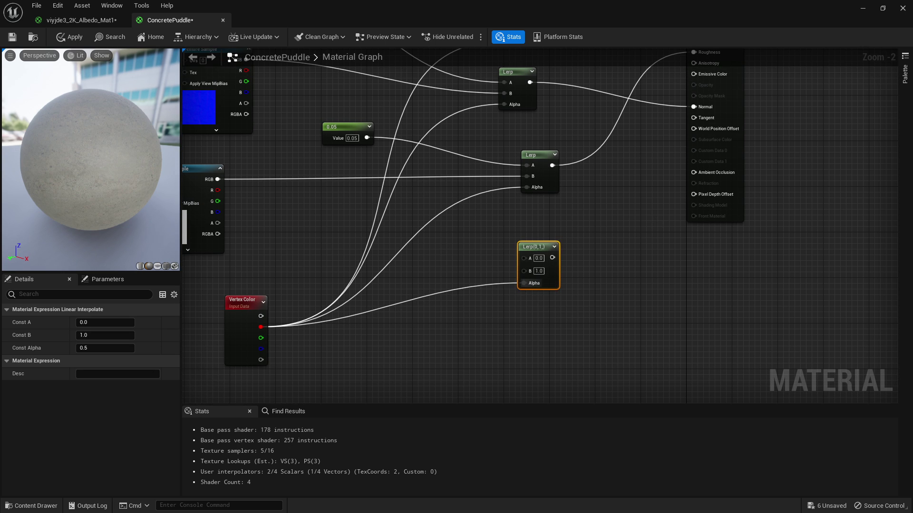
right_click_drag(546, 285, 339, 353)
right_click_drag(508, 215, 504, 236)
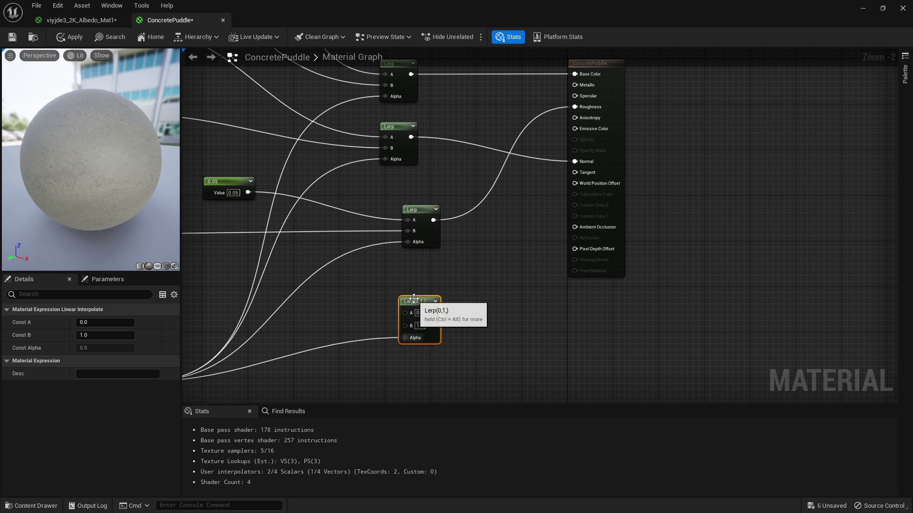
left_click_drag(420, 301, 395, 344)
left_click(464, 320)
Step: Add a scalar Constant of 0 beside Vertex Color and connect it to the new Lerp's B input
right_click_drag(465, 309, 514, 222)
right_click_drag(301, 262, 397, 263)
right_click_drag(334, 182, 430, 247)
key("1")
left_click(412, 288)
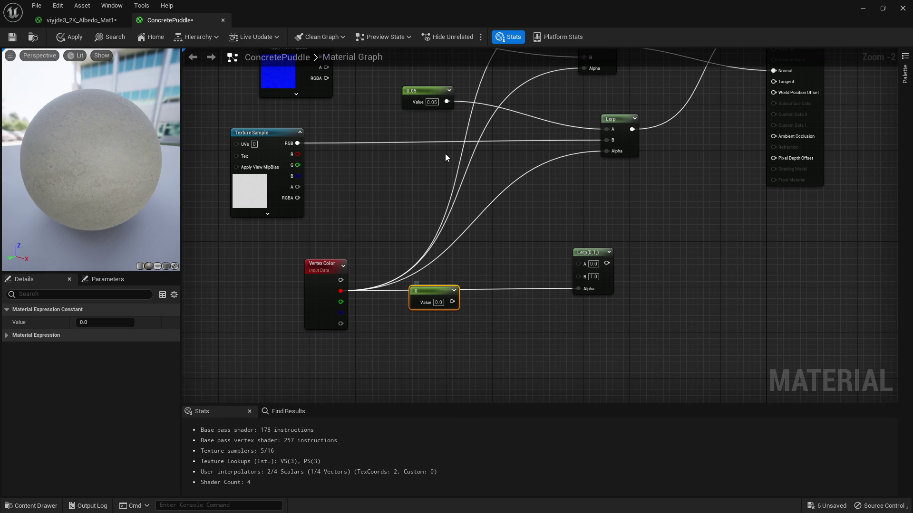
right_click_drag(445, 153, 443, 202)
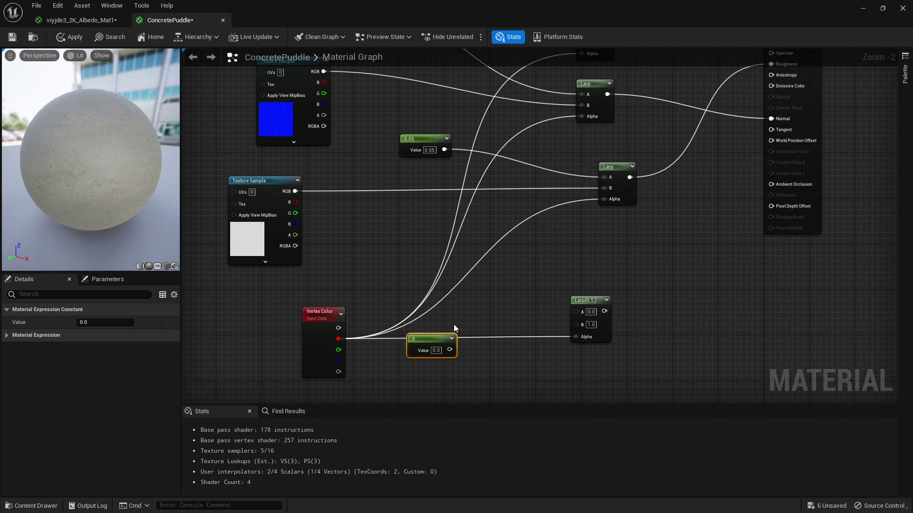
left_click_drag(429, 345, 576, 325)
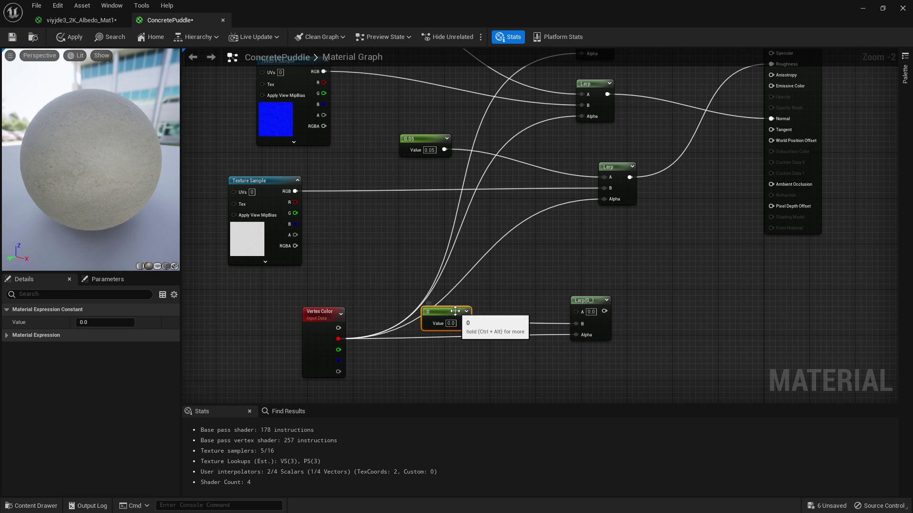
left_click_drag(455, 312, 449, 329)
Step: Add a second scalar Constant, set it to -10, and connect it to the new Lerp's A input
key("1")
left_click(394, 249)
mouse_move(402, 251)
left_mouse_down()
mouse_move(385, 250)
mouse_move(419, 253)
left_mouse_up()
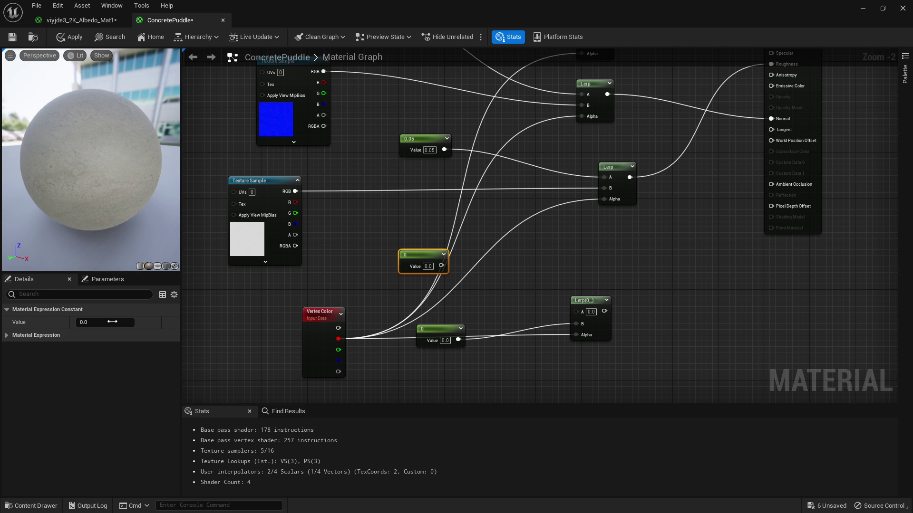
left_click(112, 322)
type("-10")
key("Return")
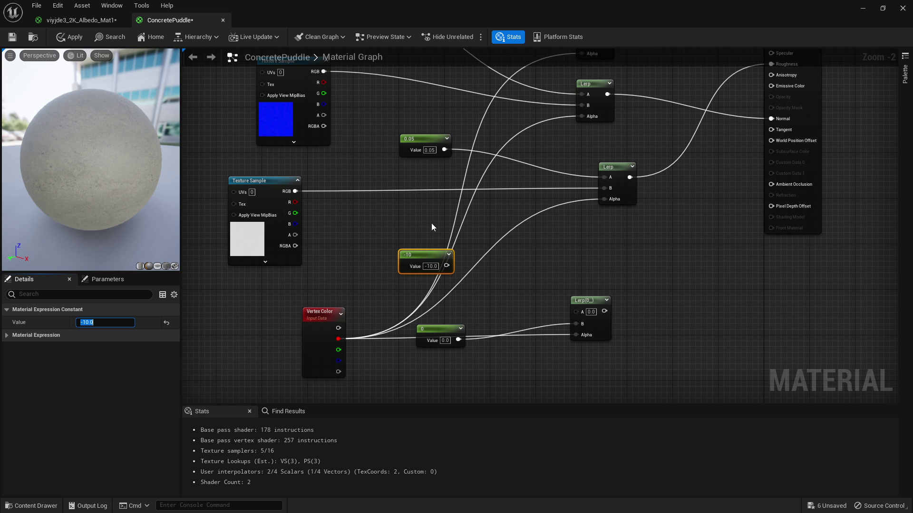
left_click_drag(446, 265, 576, 312)
Step: Add a Multiply node beside the new Lerp and connect the Lerp's output to its A input
right_click_drag(611, 262, 548, 260)
left_click(608, 229)
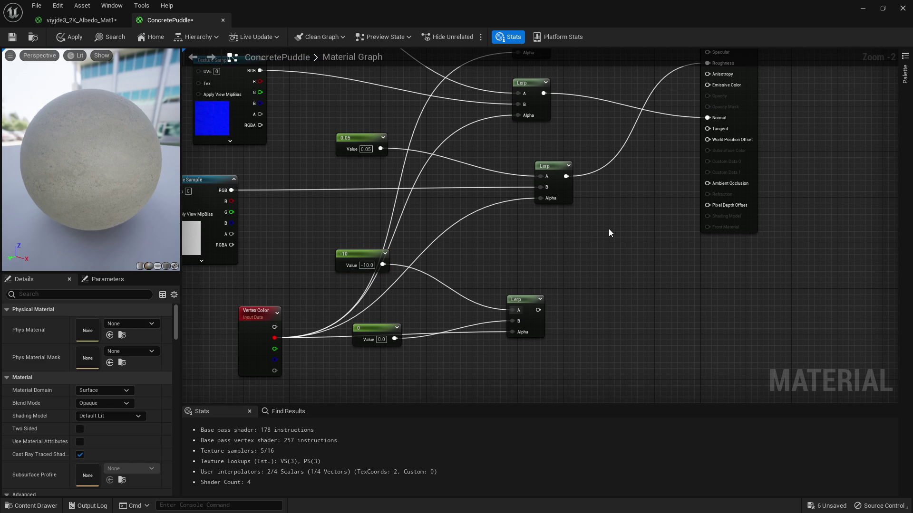
left_click(608, 229)
left_click_drag(537, 310, 615, 255)
Step: Add a VertexNormalWS node, connect it to the Multiply's B input, and place it below the new Lerp
right_click_drag(583, 385, 529, 297)
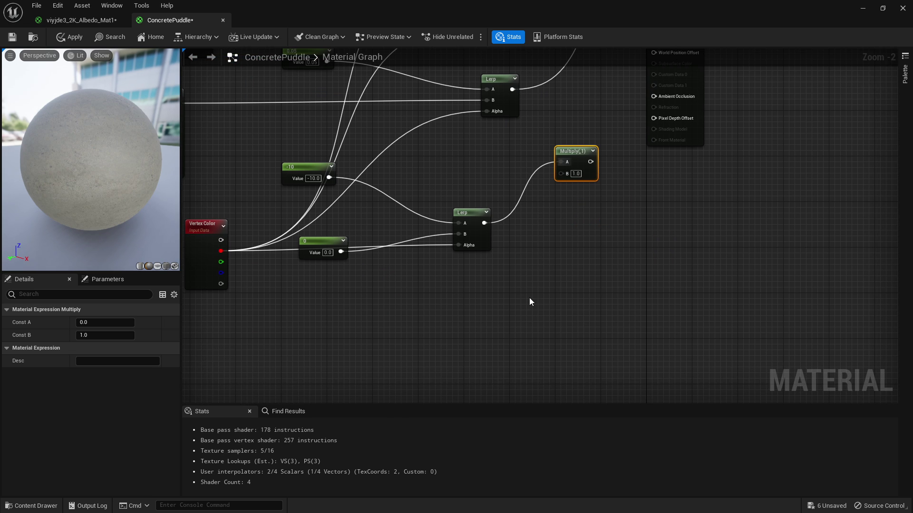
right_click(530, 298)
type("vertexnormal")
key("Return")
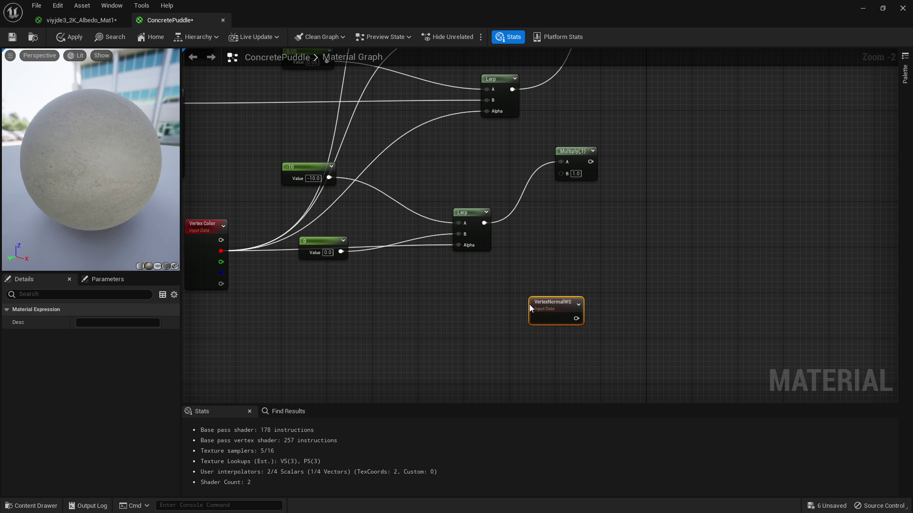
left_click_drag(576, 319, 566, 172)
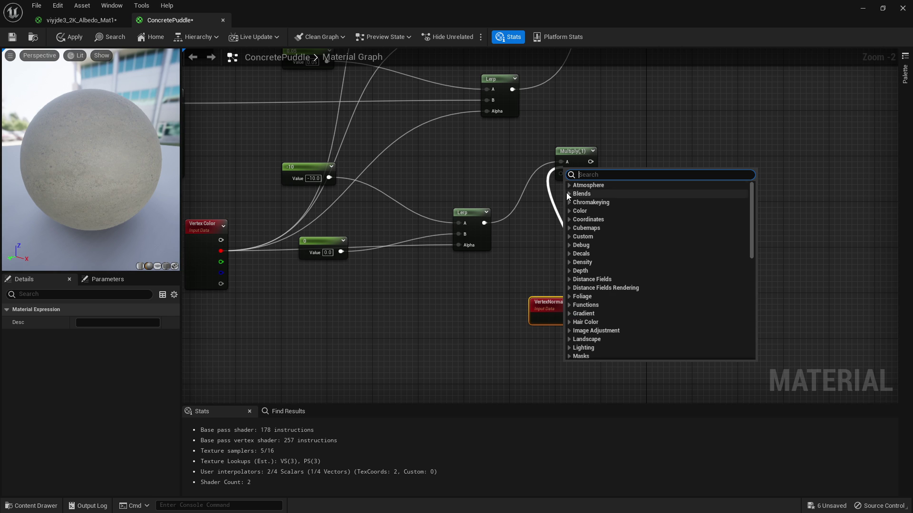
key("Escape")
left_click_drag(576, 318, 562, 173)
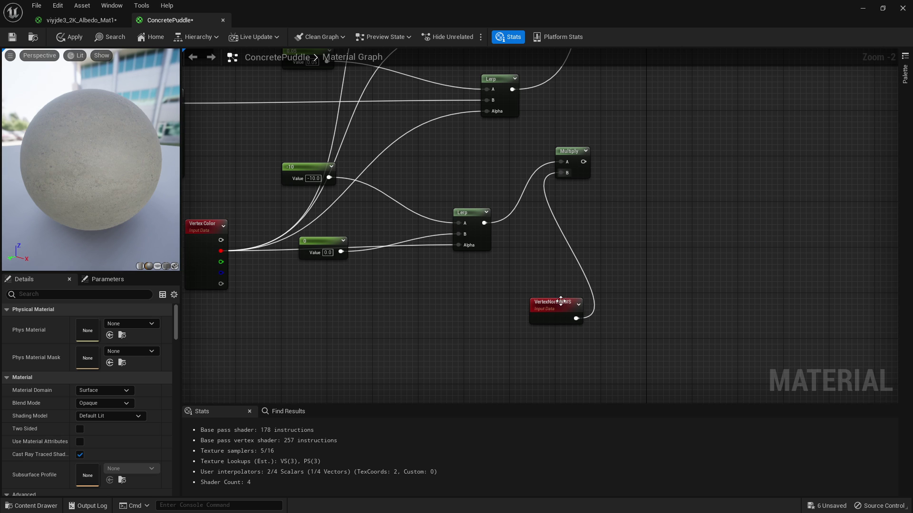
left_click_drag(560, 302, 507, 291)
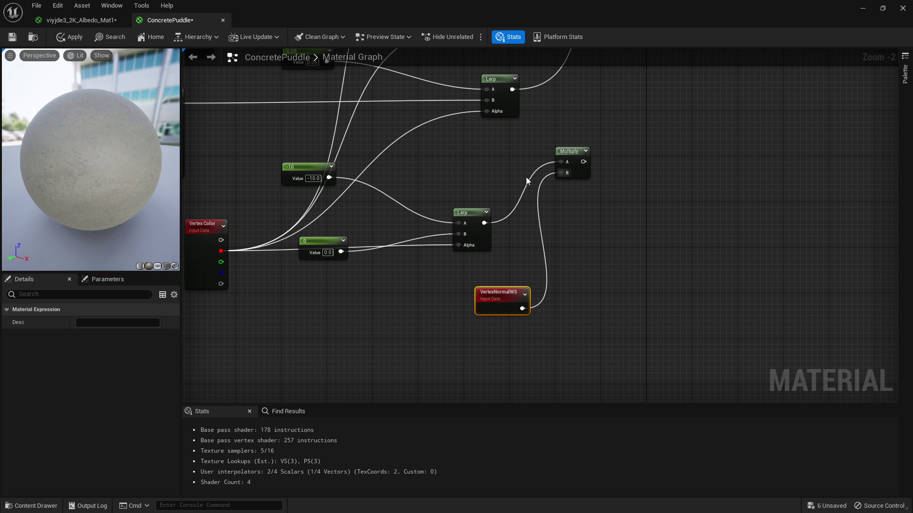
left_click_drag(475, 293, 447, 292)
Step: Connect the Multiply's output to the material's World Position Offset input
left_click(610, 240)
right_click_drag(628, 213, 606, 290)
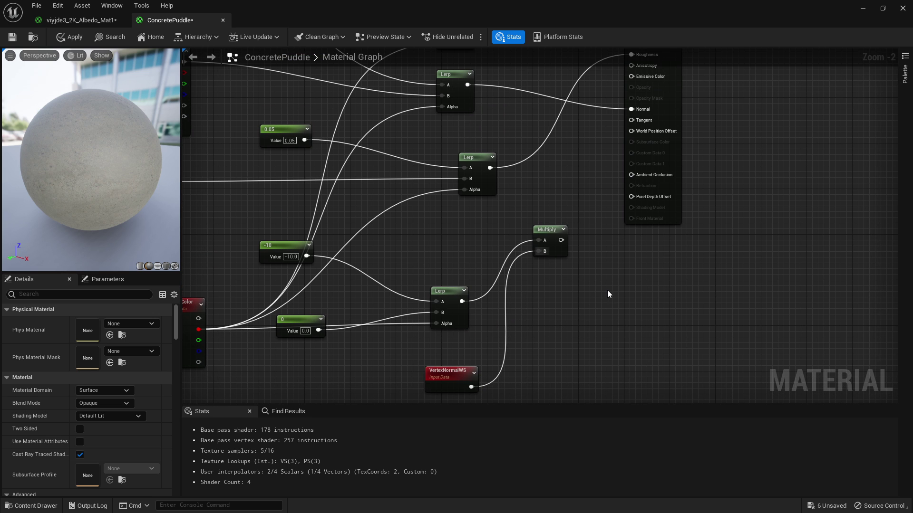
right_click_drag(635, 205, 561, 295)
left_click_drag(487, 326, 570, 218)
Step: Review the complete graph, checking the albedo, normal and roughness Texture Samples and the vector constant
scroll(669, 159, "down", 4)
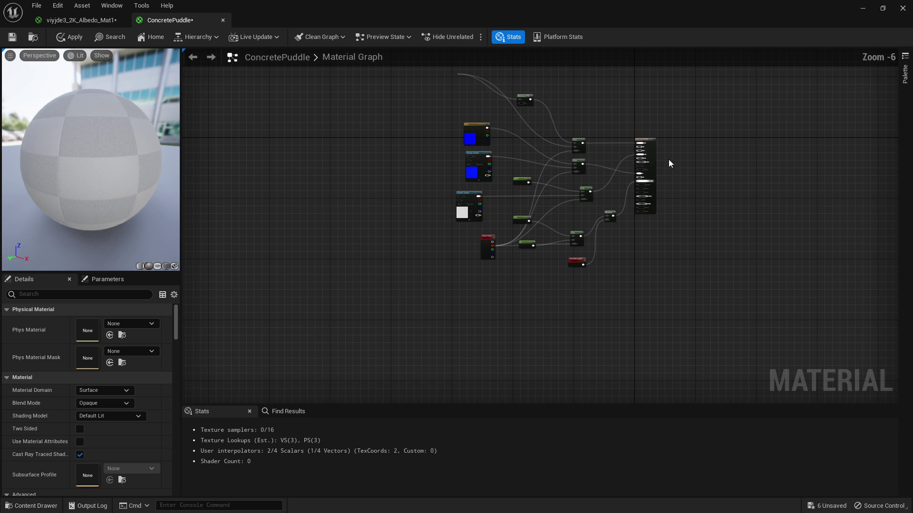
right_click_drag(668, 159, 615, 155)
left_click_drag(459, 77, 741, 281)
left_click(497, 142)
right_click_drag(475, 150, 392, 208)
scroll(446, 252, "up", 3)
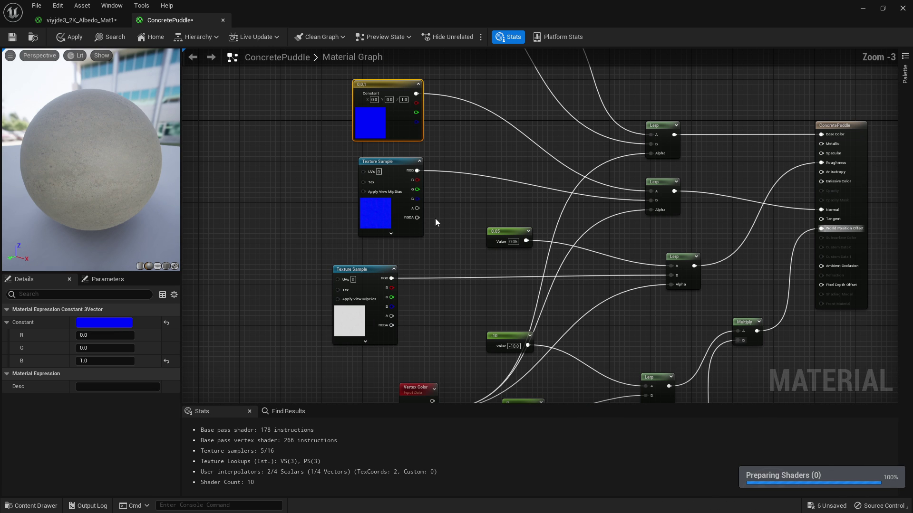
right_click_drag(475, 136, 462, 294)
left_click(359, 176)
left_click(360, 291)
right_click_drag(328, 228, 293, 179)
left_click(329, 124)
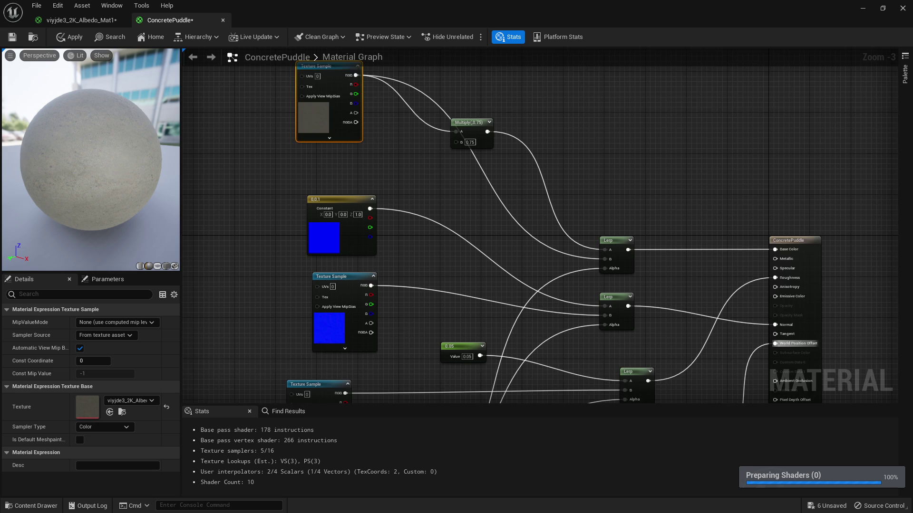
right_click_drag(314, 323, 323, 251)
left_click(340, 261)
right_click_drag(330, 369, 340, 305)
left_click(340, 305)
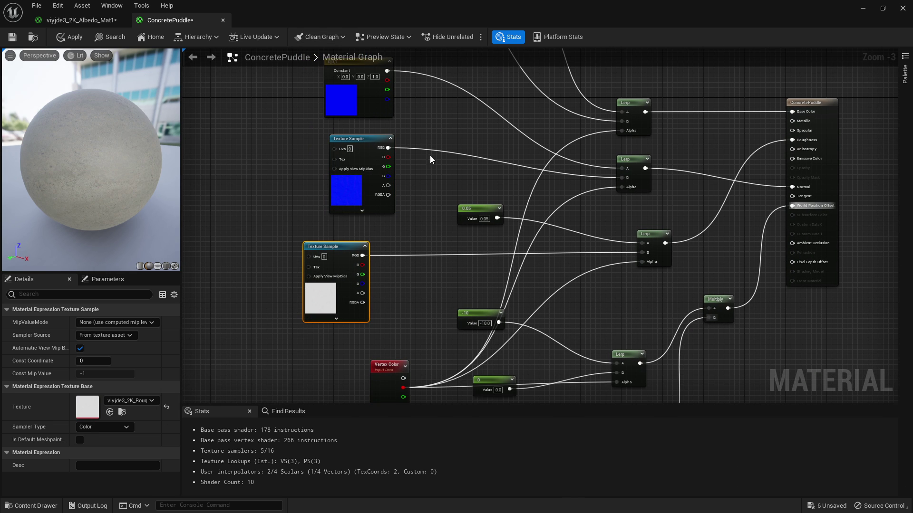
Step: Move the 0.75 Multiply node slightly up and away from the albedo Texture Sample
right_click_drag(604, 116, 589, 283)
left_click_drag(472, 161, 495, 126)
left_click_drag(434, 94, 555, 185)
left_click(326, 123)
left_click_drag(439, 87, 485, 157)
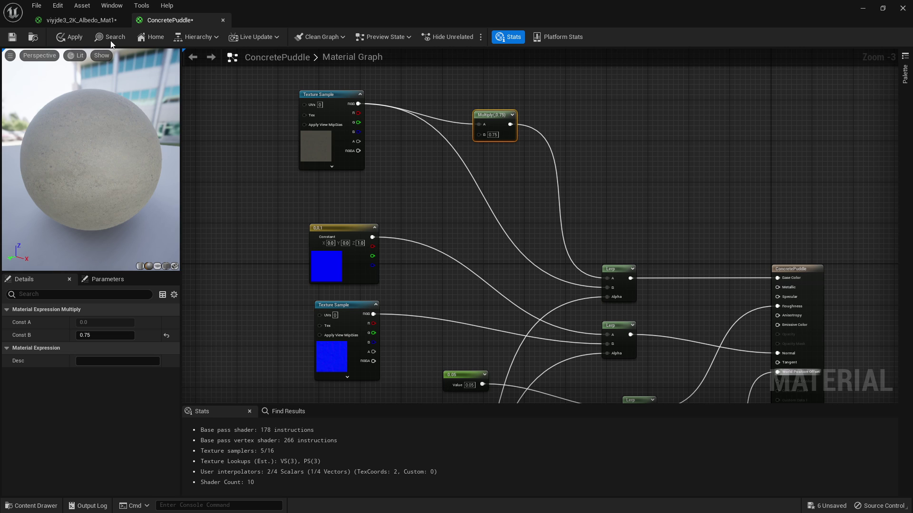
Step: Apply the material changes, return to the level editor, and assign ConcretePuddle to SM_HighPolyPlane3
left_click(72, 37)
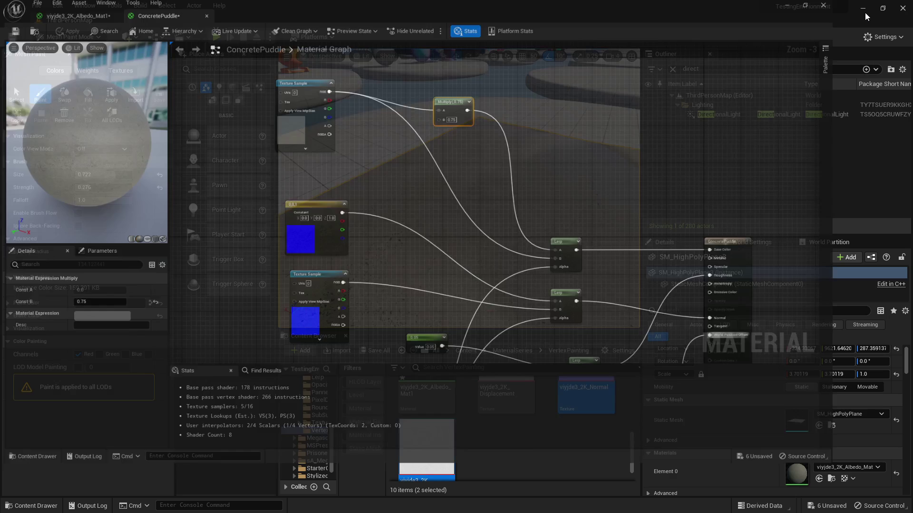
scroll(566, 426, "up", 3)
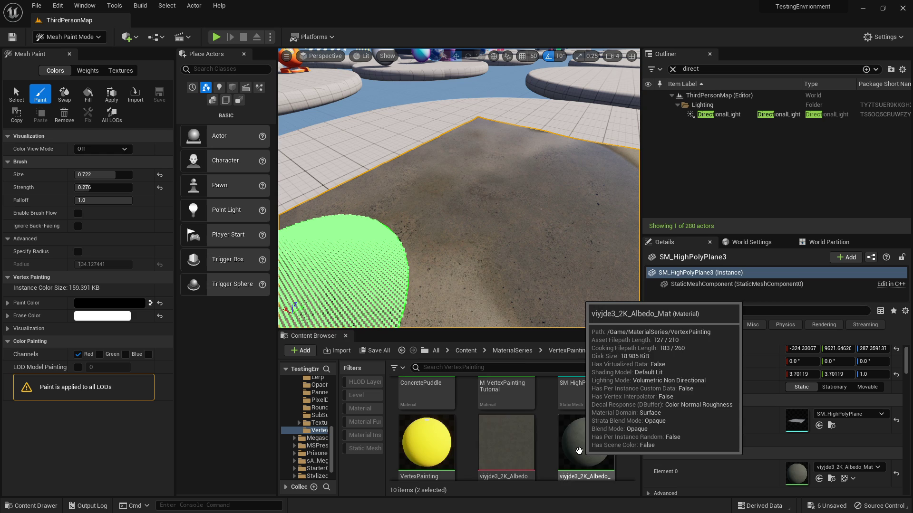
scroll(577, 428, "up", 3)
left_click_drag(426, 404, 490, 285)
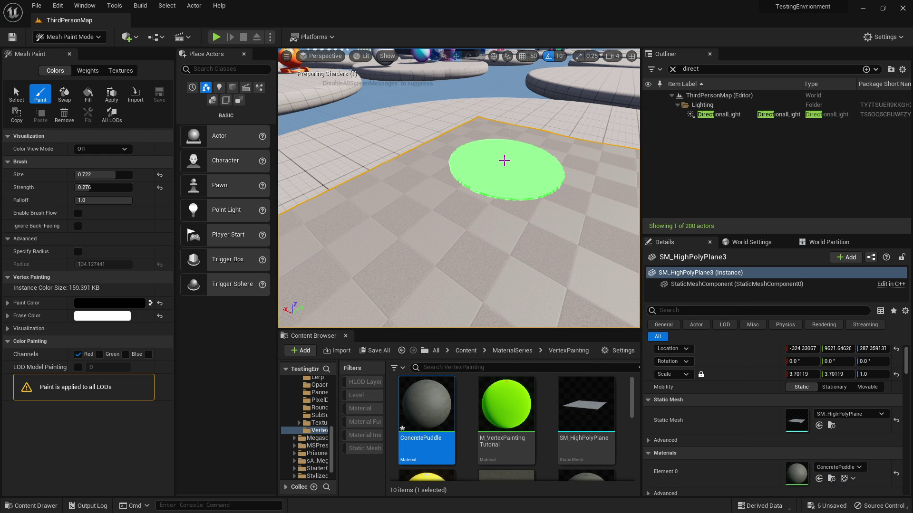
key("s")
right_click_drag(505, 161, 287, 92)
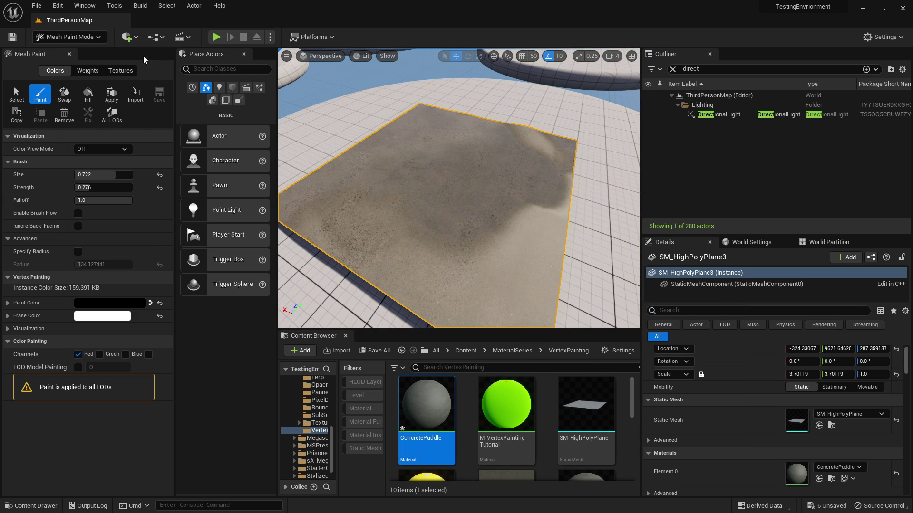
Step: In Mesh Paint mode, paint a puddle from the middle of SM_HighPolyPlane3 toward its far edge with black on the red channel
left_click(62, 38)
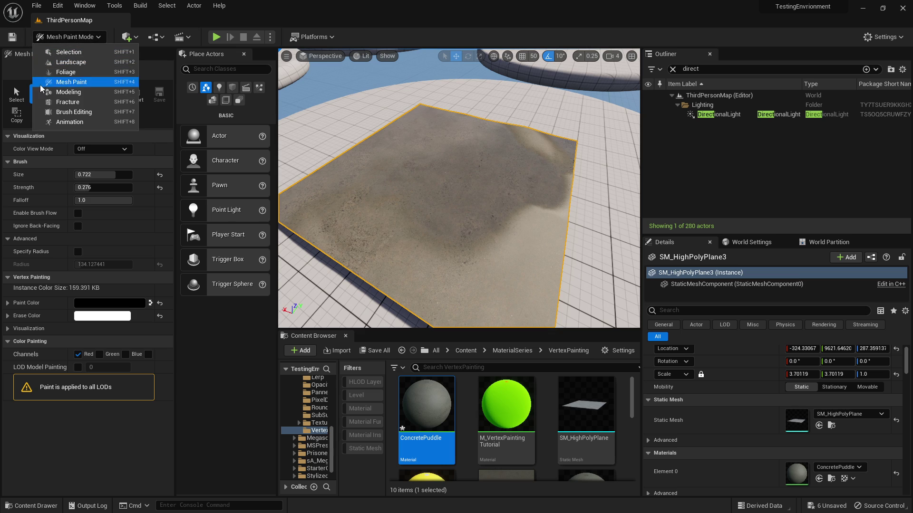
left_click(74, 84)
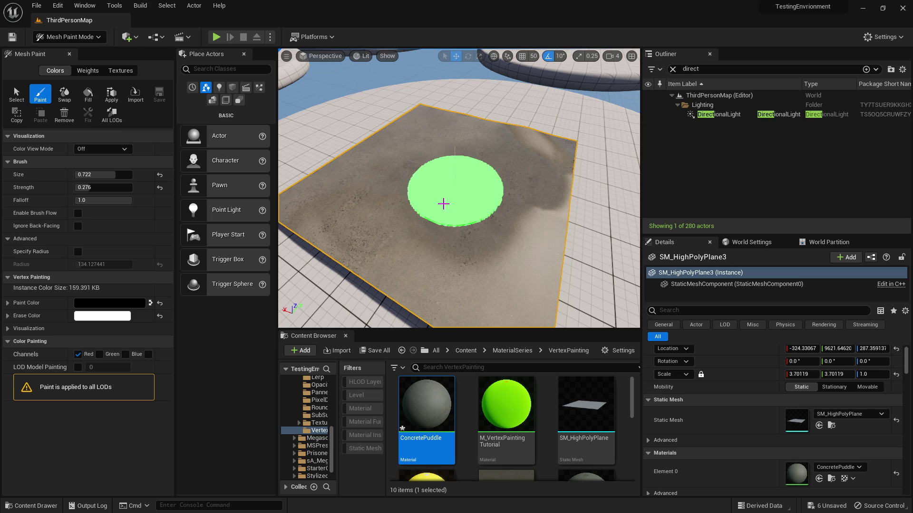
mouse_move(443, 204)
left_mouse_down()
mouse_move(498, 204)
mouse_move(520, 261)
mouse_move(498, 120)
left_mouse_up()
key("w")
mouse_move(498, 121)
right_mouse_down()
mouse_move(571, 99)
mouse_move(635, 105)
right_mouse_up()
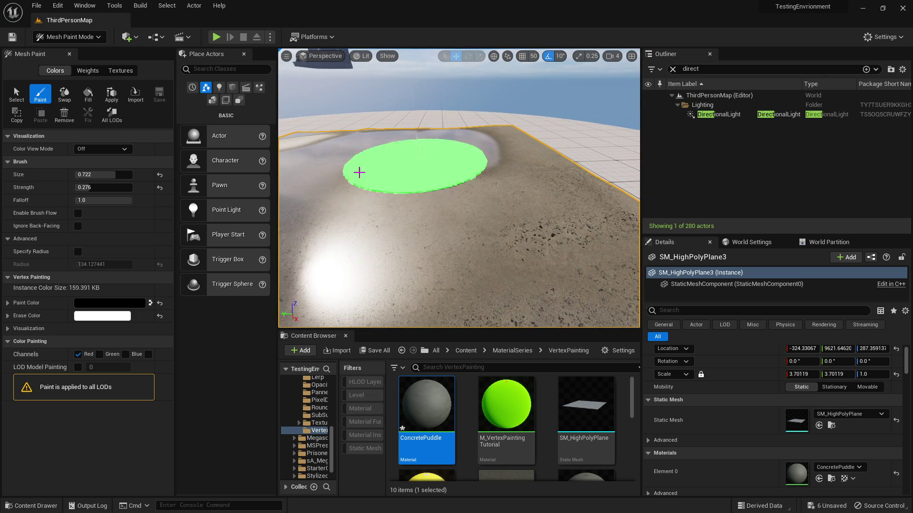
Step: Paint a further puddle area on the concrete beside the first stroke and inspect the plane's surface from another angle
mouse_move(456, 209)
right_mouse_down()
mouse_move(408, 207)
mouse_move(442, 202)
right_mouse_up()
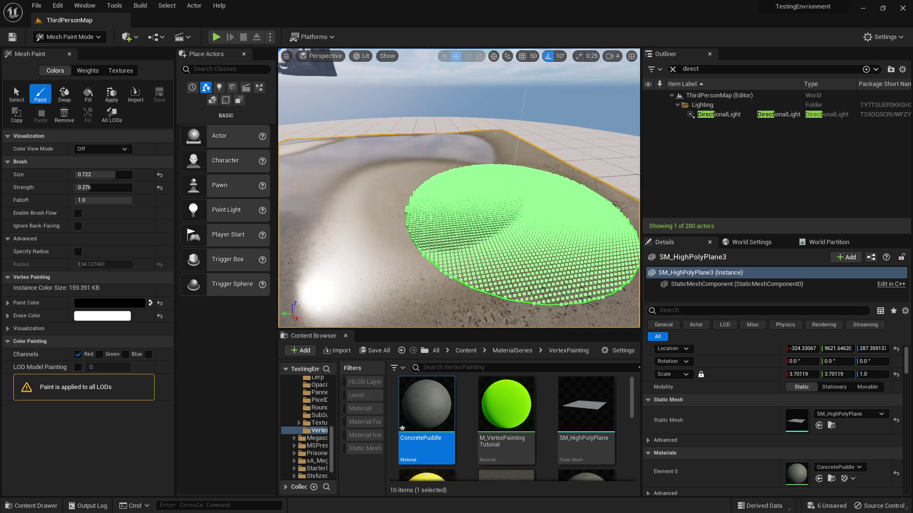
key("a")
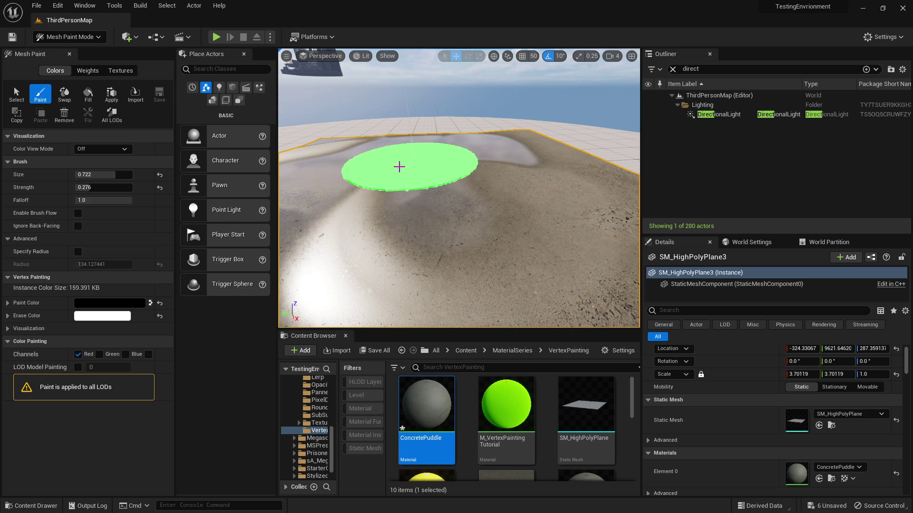
mouse_move(366, 206)
left_mouse_down()
mouse_move(440, 238)
mouse_move(407, 204)
mouse_move(376, 211)
left_mouse_up()
key("s")
mouse_move(375, 211)
right_mouse_down()
mouse_move(477, 230)
mouse_move(509, 198)
mouse_move(432, 202)
mouse_move(474, 206)
mouse_move(464, 199)
right_mouse_up()
key("a")
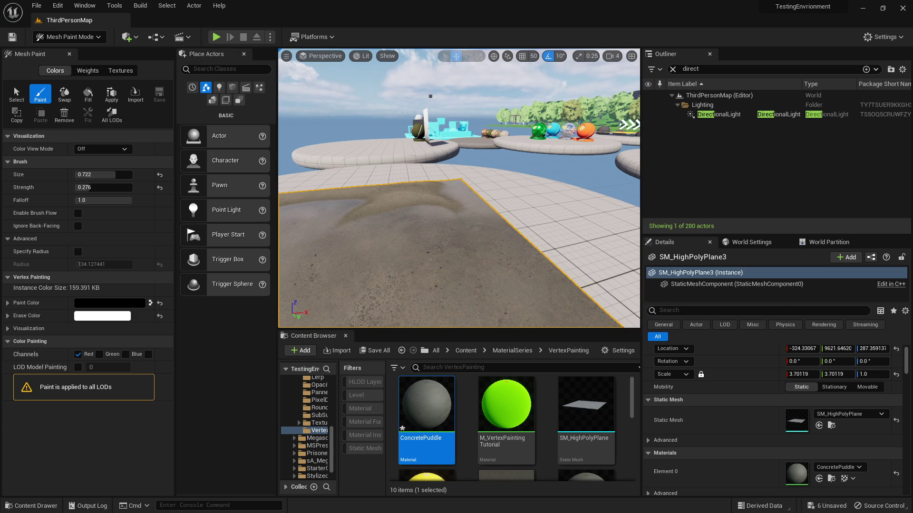